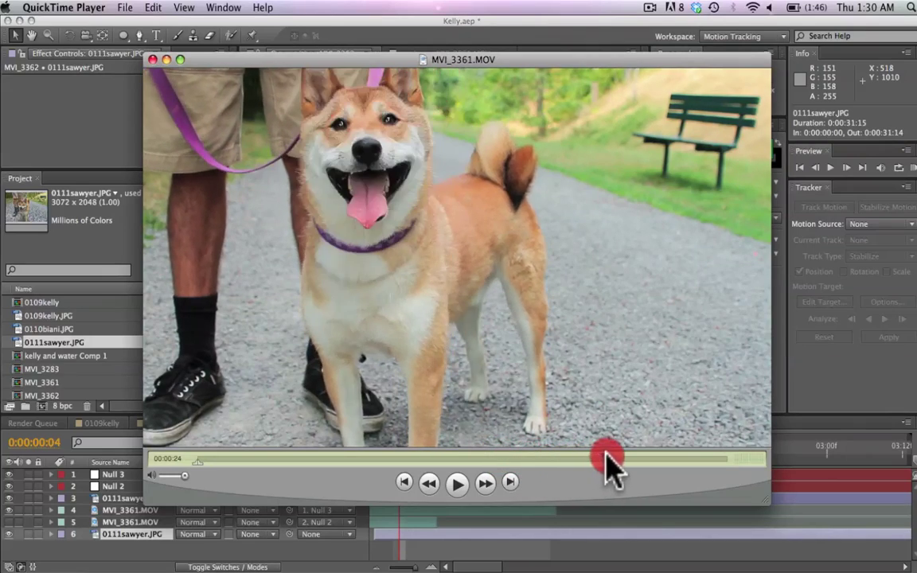
Step: Play MVI_3361.MOV in QuickTime Player and pause it at 00:00:28 for reference
left_click(457, 483)
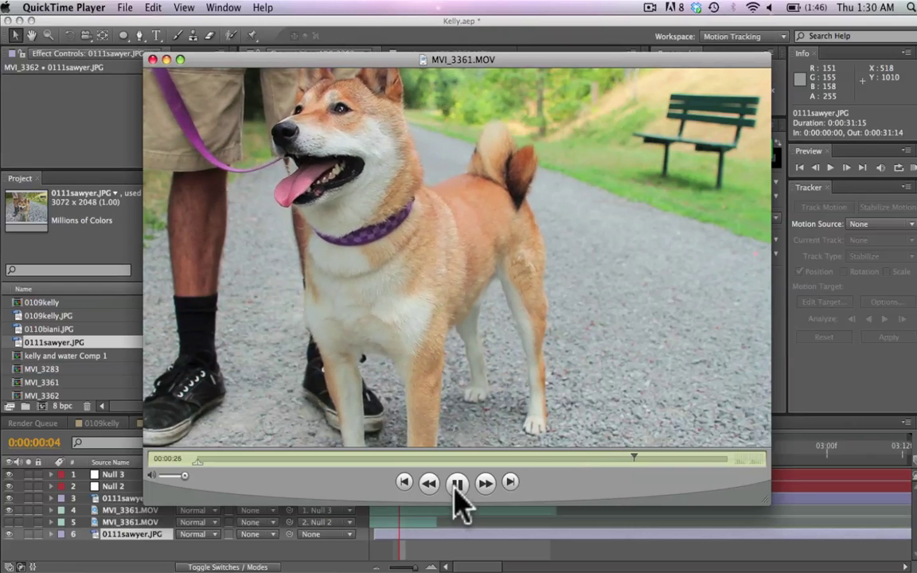
left_click(457, 483)
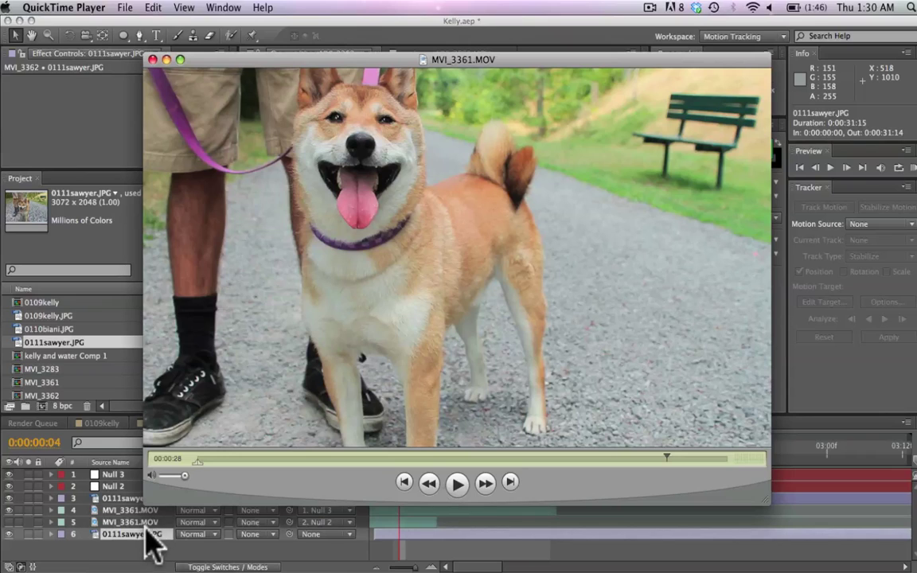
Step: Back in After Effects, create a new composition from the 0111sawyer.JPG photo
left_click(134, 557)
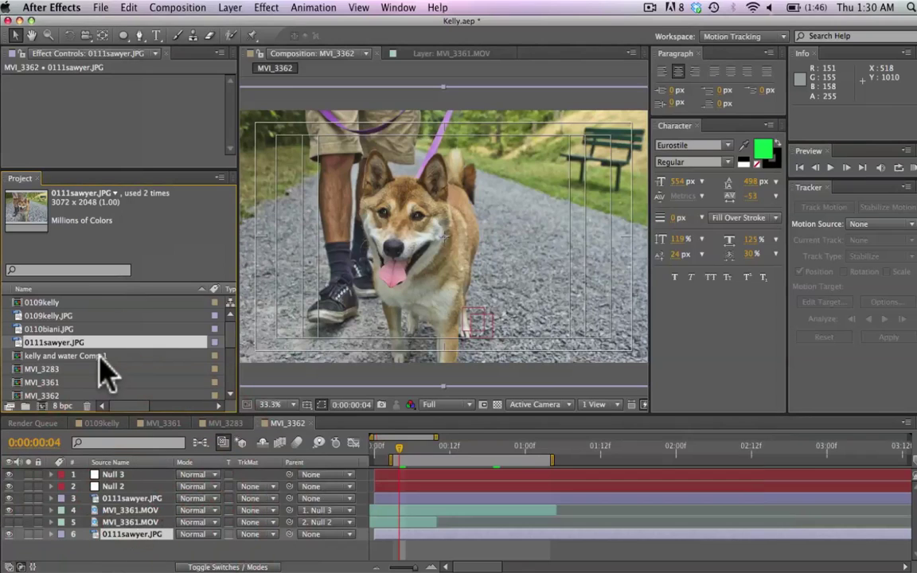
left_click(67, 330)
mouse_move(67, 342)
left_mouse_down()
mouse_move(28, 382)
mouse_move(42, 409)
mouse_move(63, 342)
left_mouse_up()
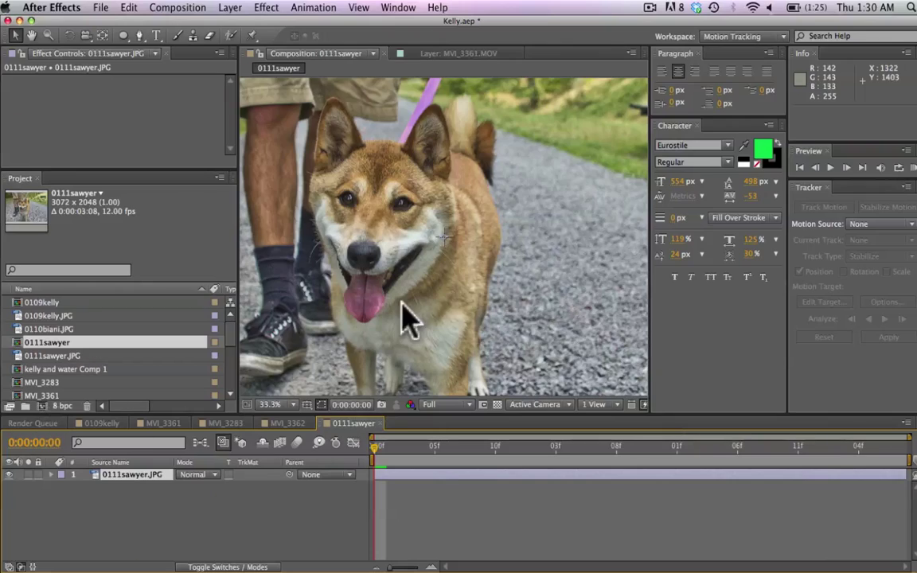
scroll(413, 199, "down", 4)
scroll(409, 195, "up", 2)
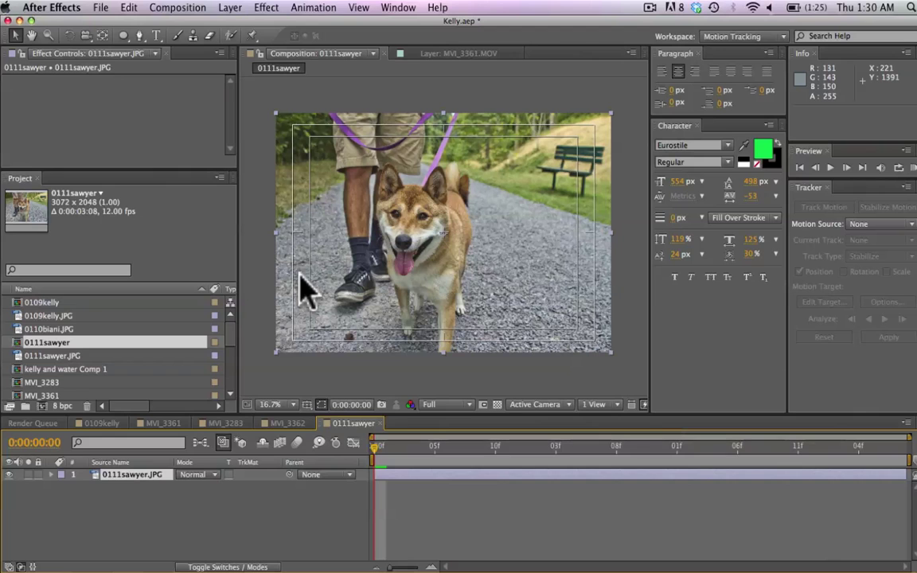
Step: Resize the 0111sawyer composition to 1920 × 1080 in Composition Settings
key("super+k")
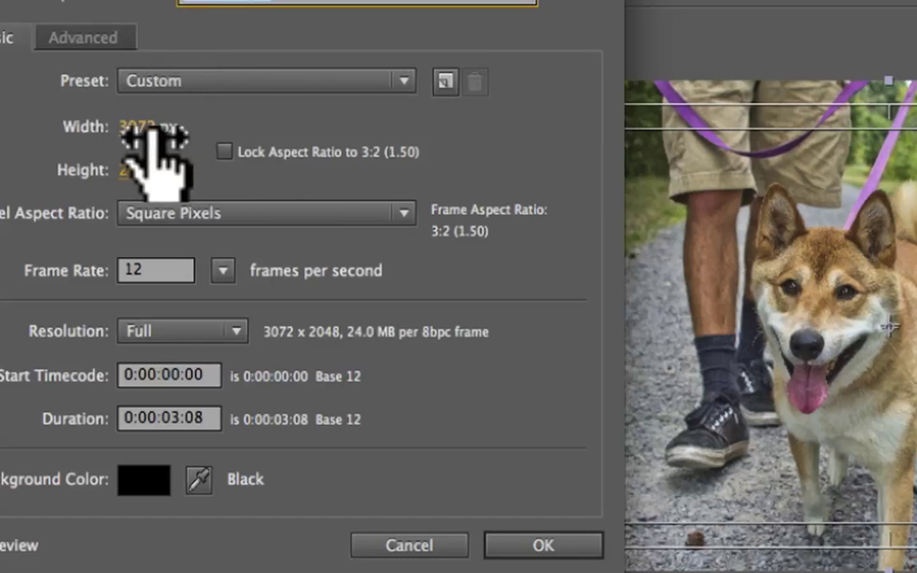
left_click(150, 127)
type("1920")
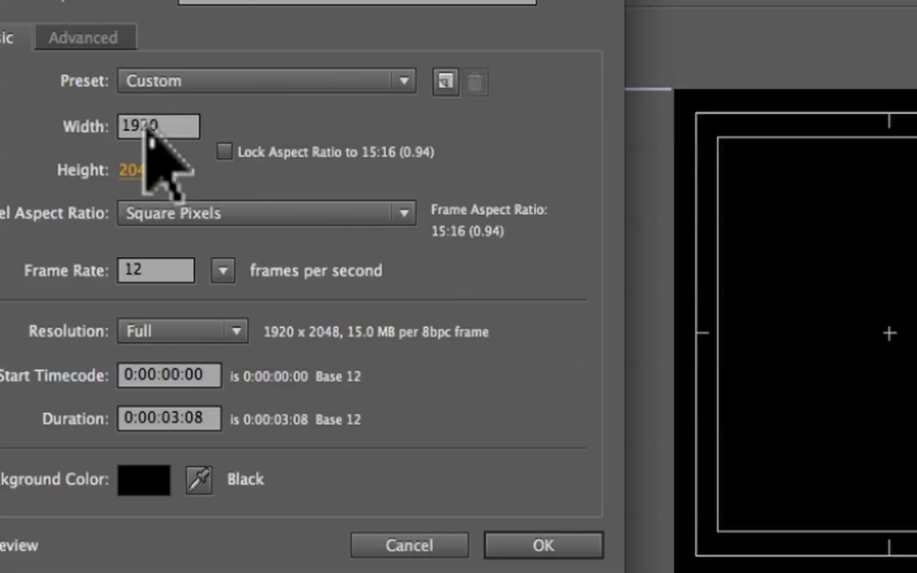
key("Tab")
type("1080")
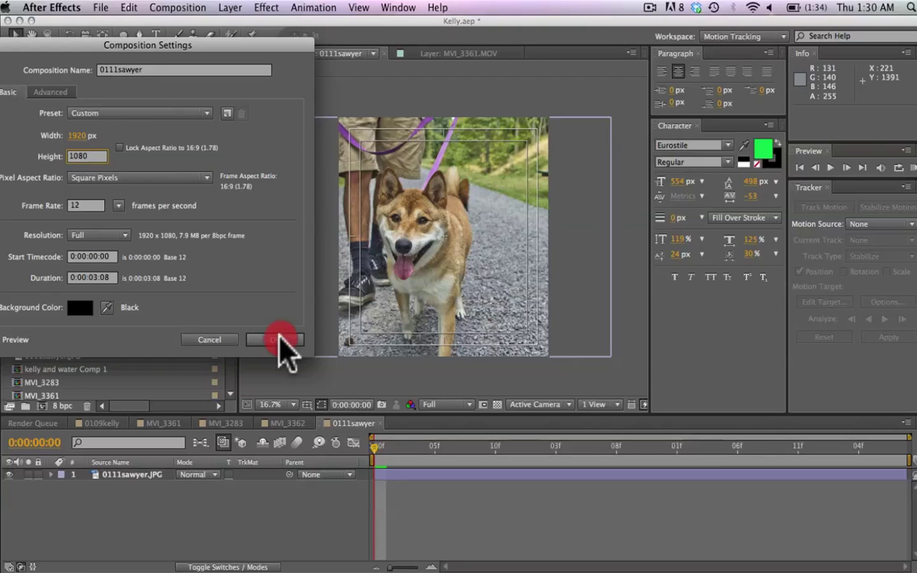
left_click(278, 342)
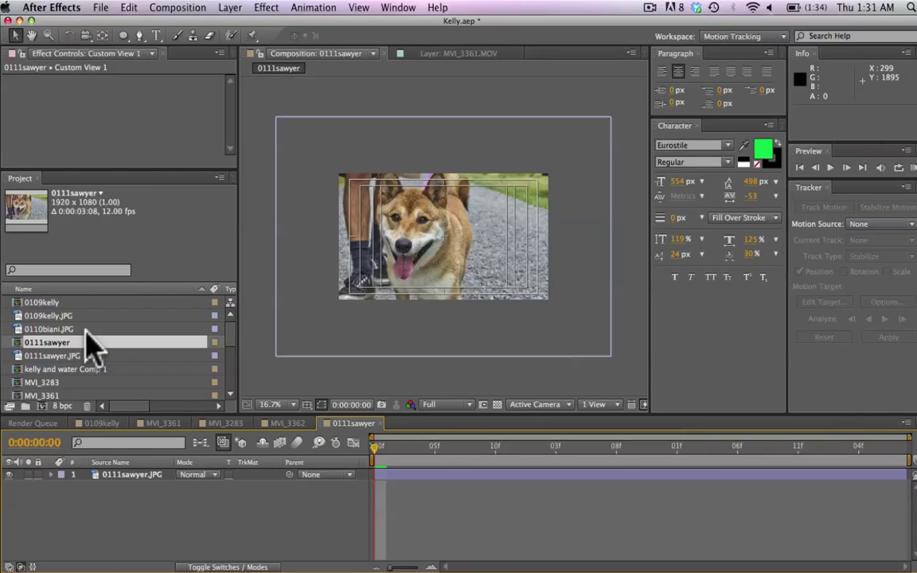
Step: Scale the 0111sawyer.JPG layer down to 62.5% so it fits the frame
scroll(90, 344, "down", 2)
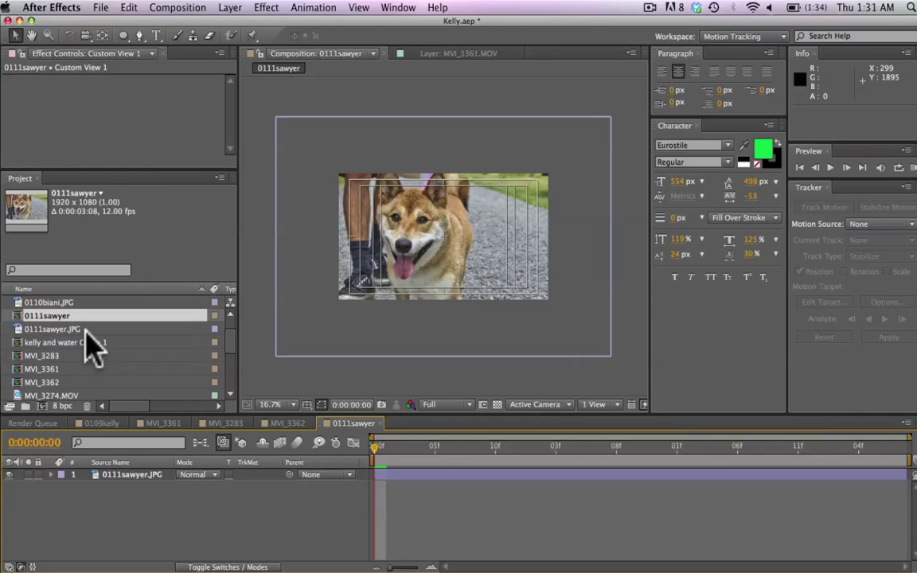
left_click(338, 308)
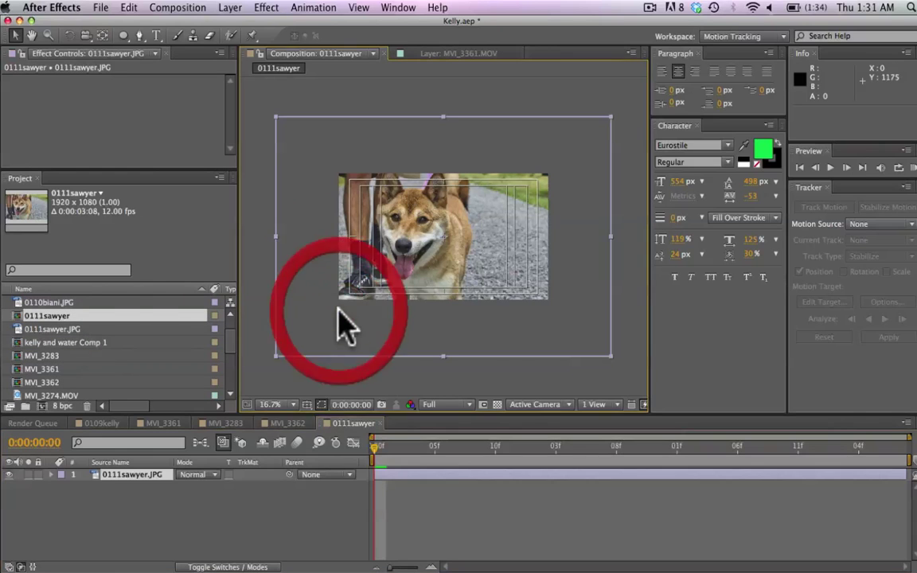
left_click(130, 477)
key("s")
left_click_drag(194, 487, 178, 492)
left_click(194, 487)
type("62")
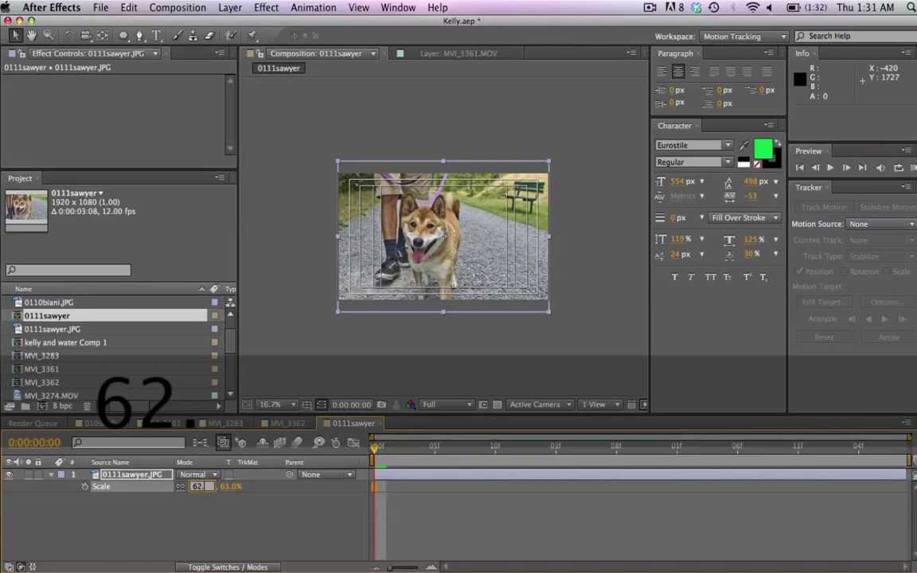
key("Return")
Step: Add the MVI_3361.MOV clip to the timeline above the photo layer
left_click(218, 492)
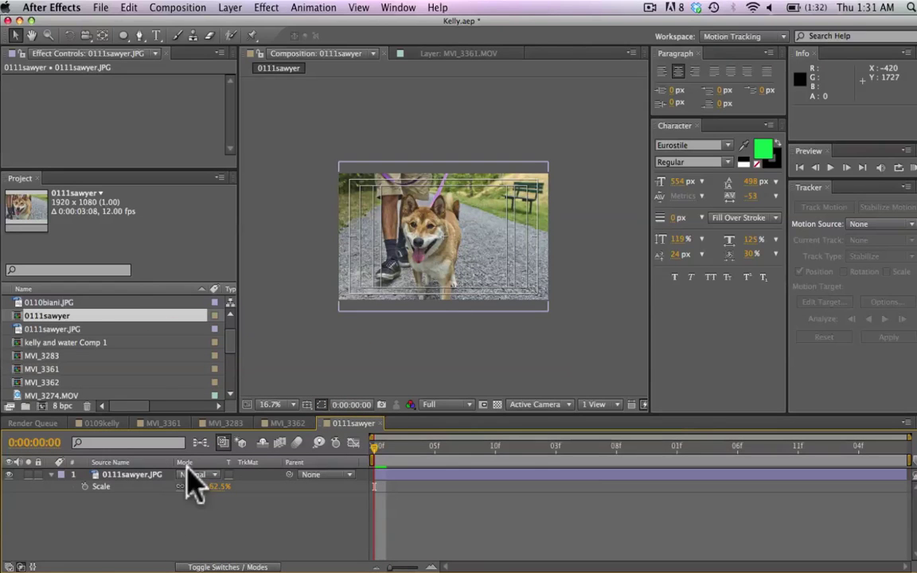
scroll(92, 327, "down", 5)
left_click_drag(93, 355, 143, 491)
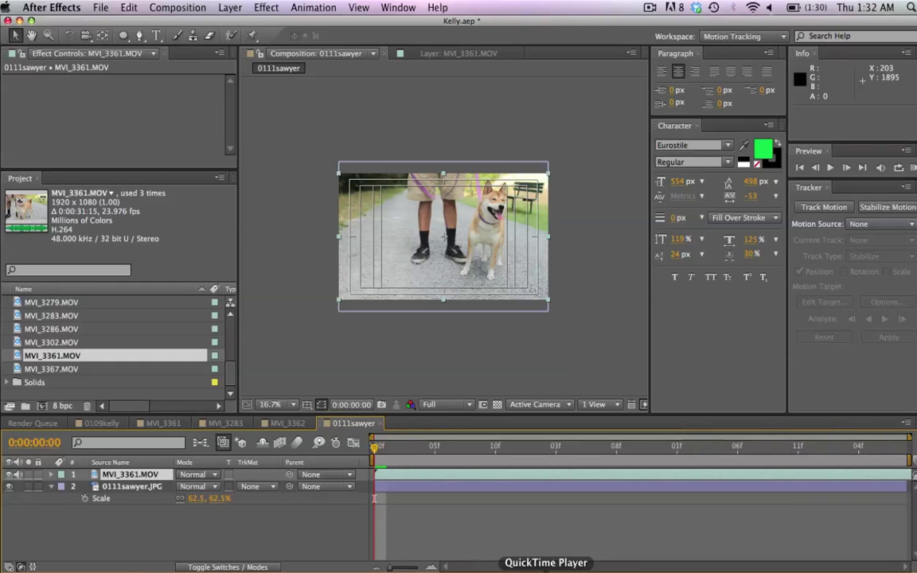
Step: Scrub MVI_3361.MOV in QuickTime to find the panting, then extend the comp to about 30 seconds
left_click(546, 570)
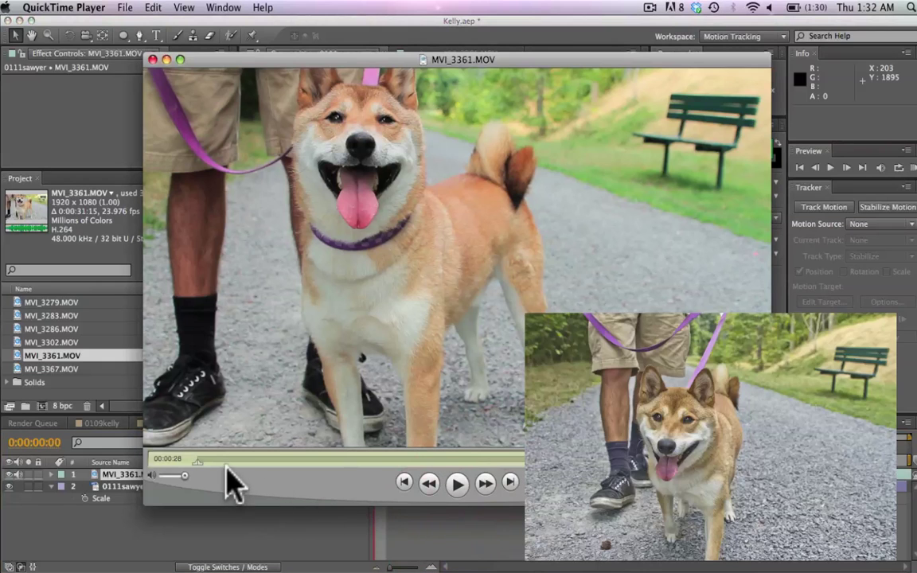
left_click_drag(232, 460, 307, 459)
left_click(268, 517)
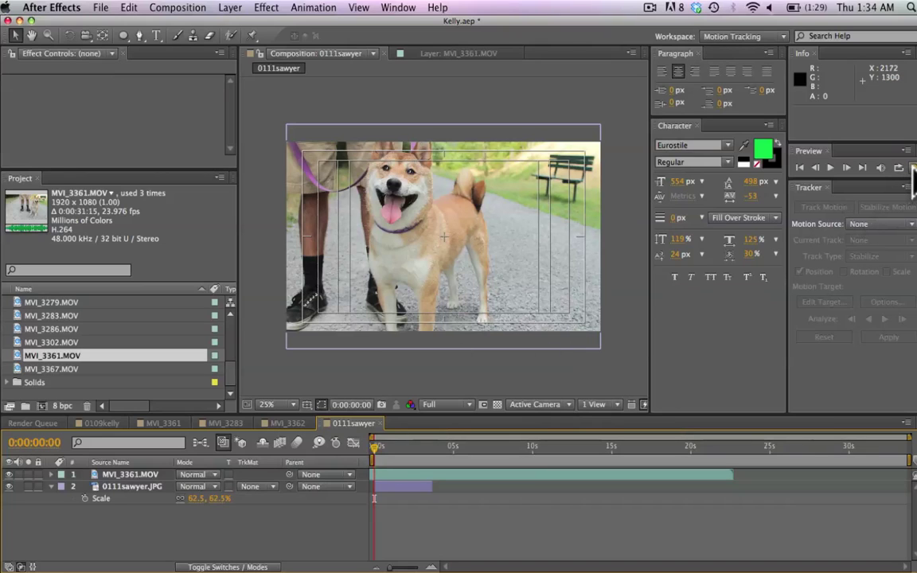
Step: Zoom the timeline to the first eight seconds, RAM-preview it, and fit the comp to the viewer
key("equal")
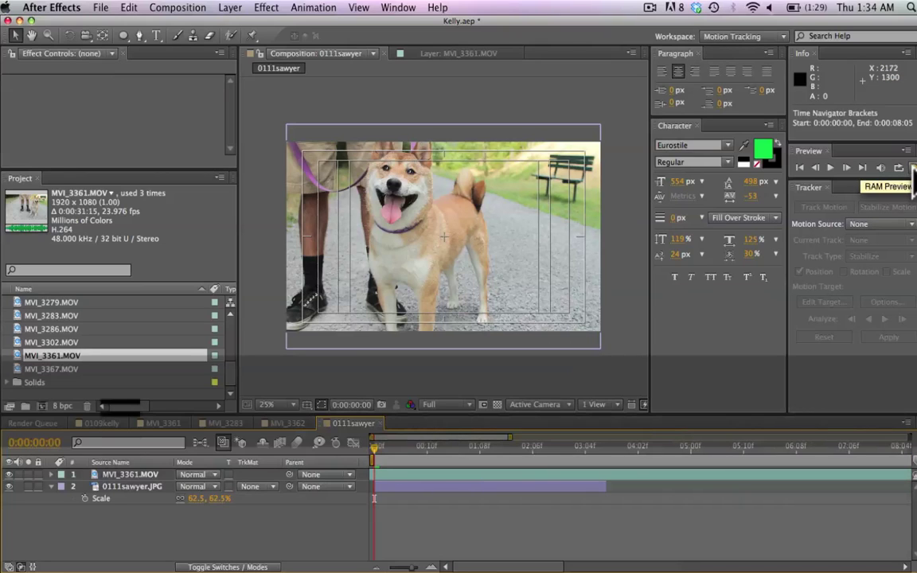
left_click(912, 168)
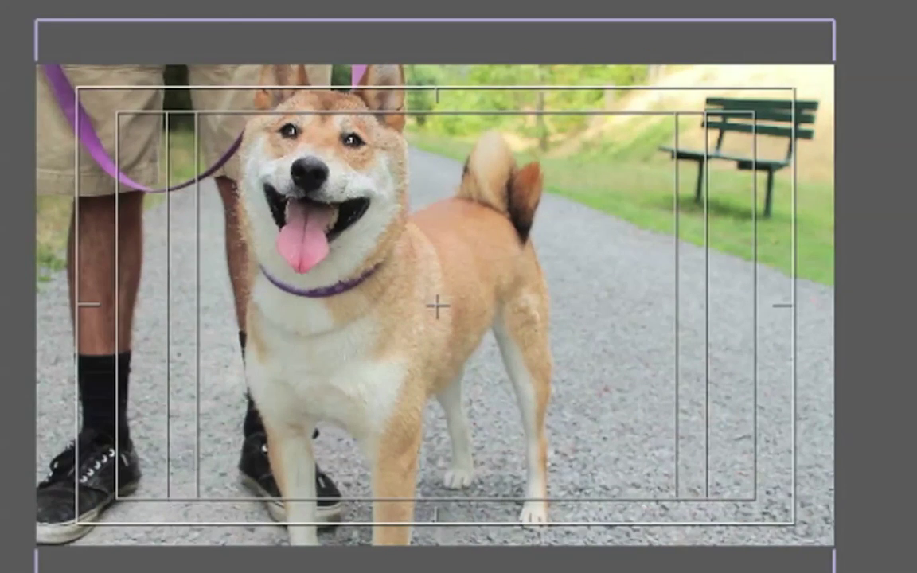
mouse_move(375, 446)
left_mouse_down()
mouse_move(420, 449)
mouse_move(390, 450)
left_mouse_up()
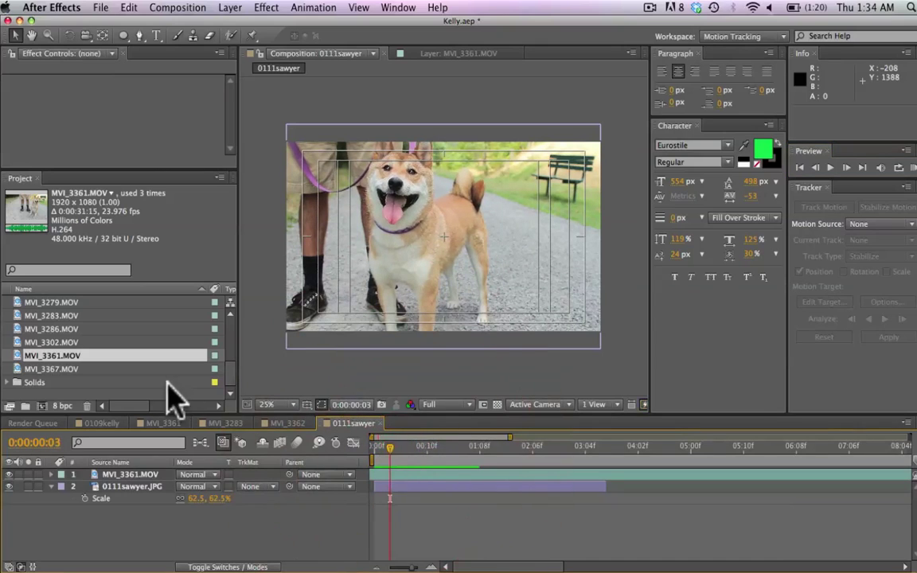
key("shift+slash")
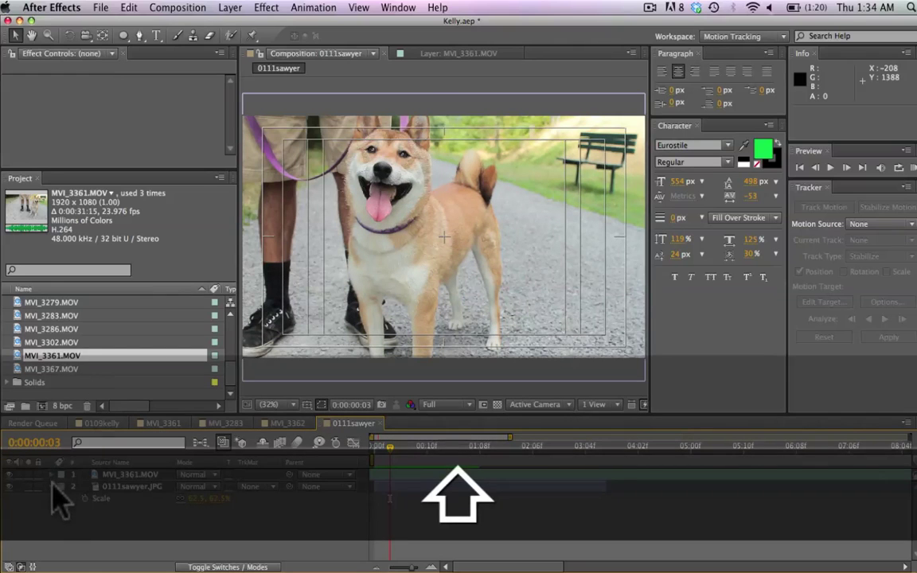
left_click(65, 497)
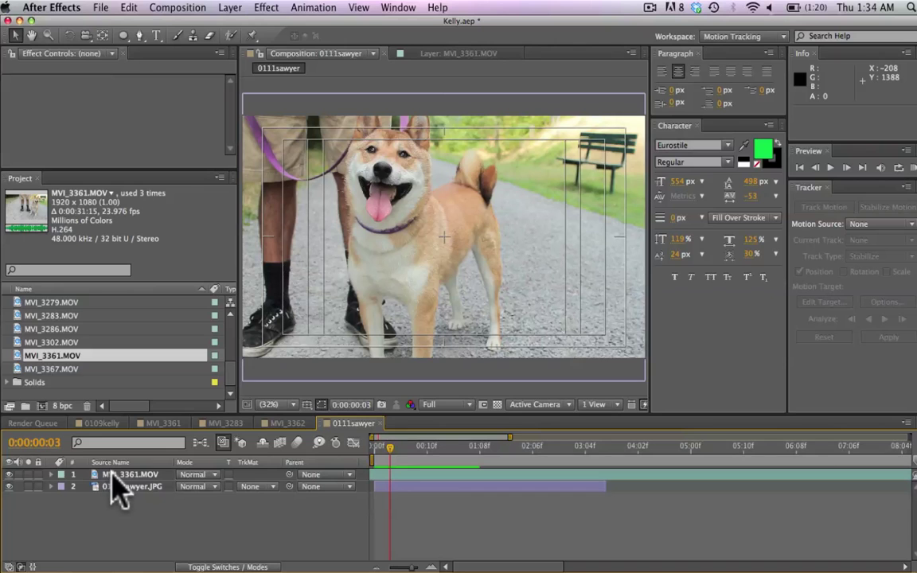
Step: Start a Stabilize Motion tracker on MVI_3361.MOV in the Motion Tracking workspace
left_click(112, 474)
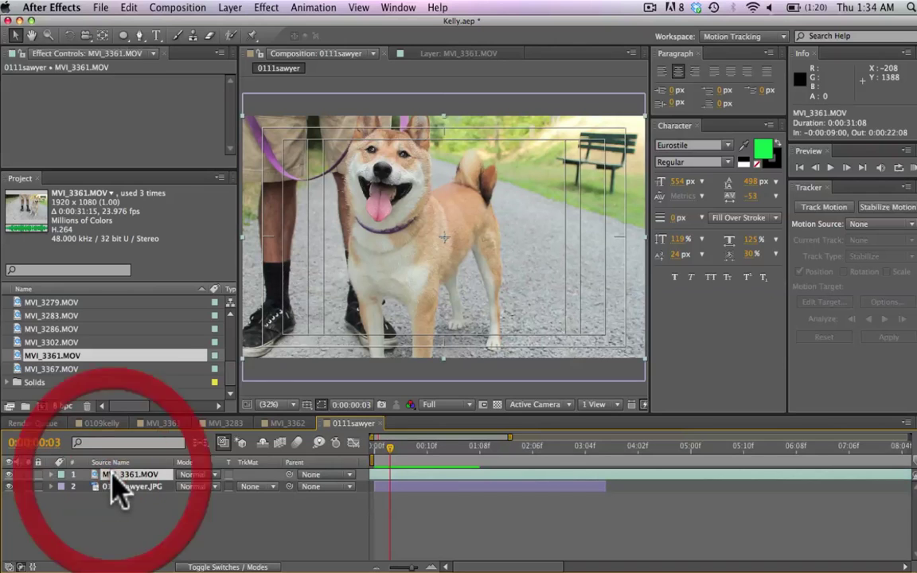
left_click(779, 36)
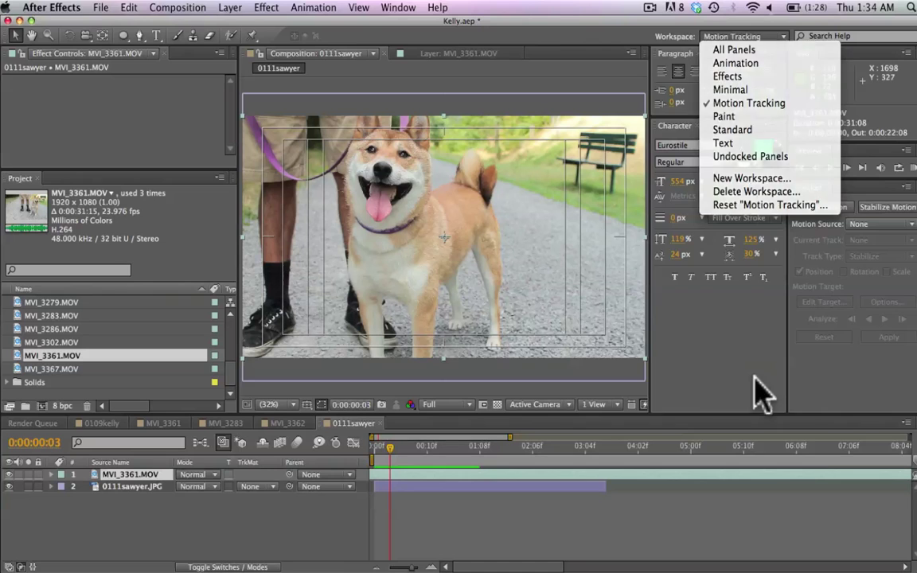
left_click(760, 392)
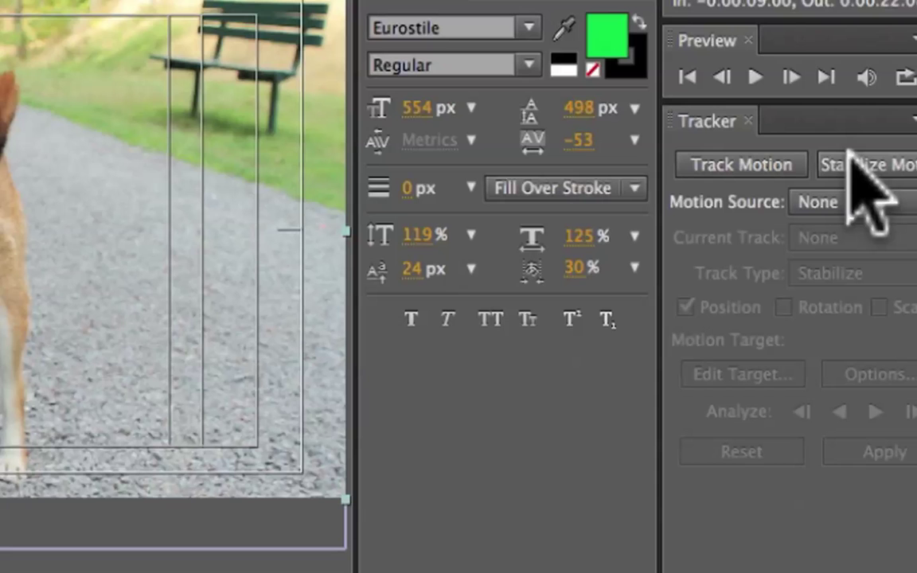
left_click(875, 208)
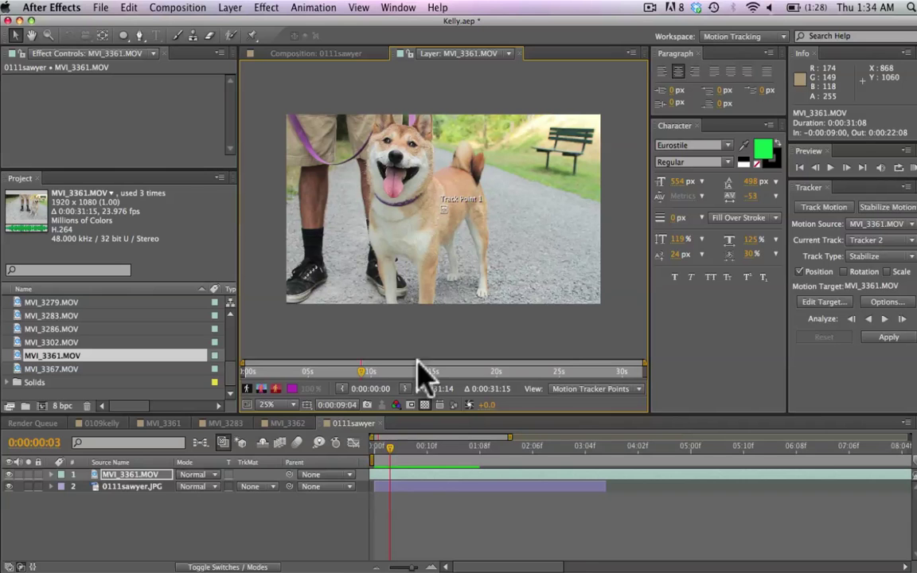
Step: At the first frame, enable Rotation and place Track Point 2 near the dog's mouth
left_click(377, 447)
left_click_drag(377, 454, 369, 454)
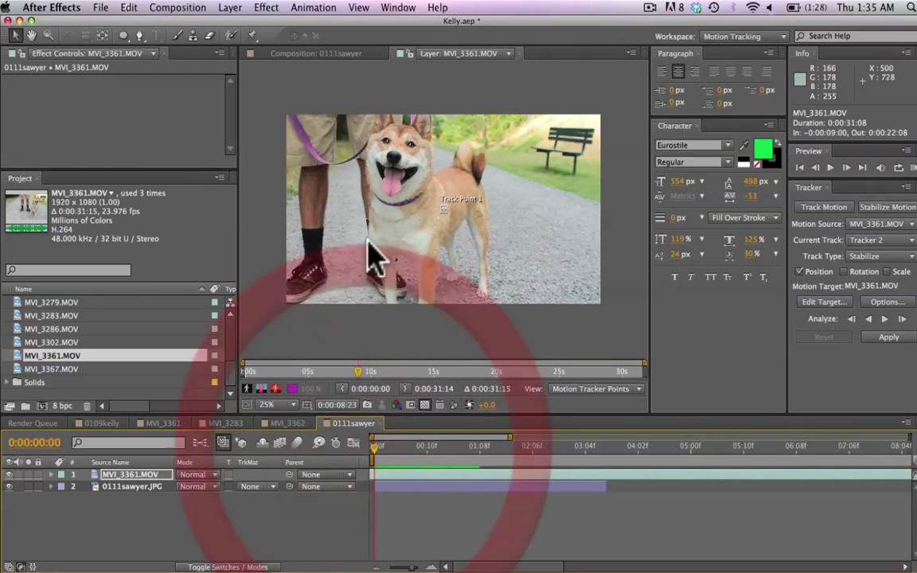
key("h")
left_click_drag(374, 261, 244, 194)
scroll(393, 272, "up", 4)
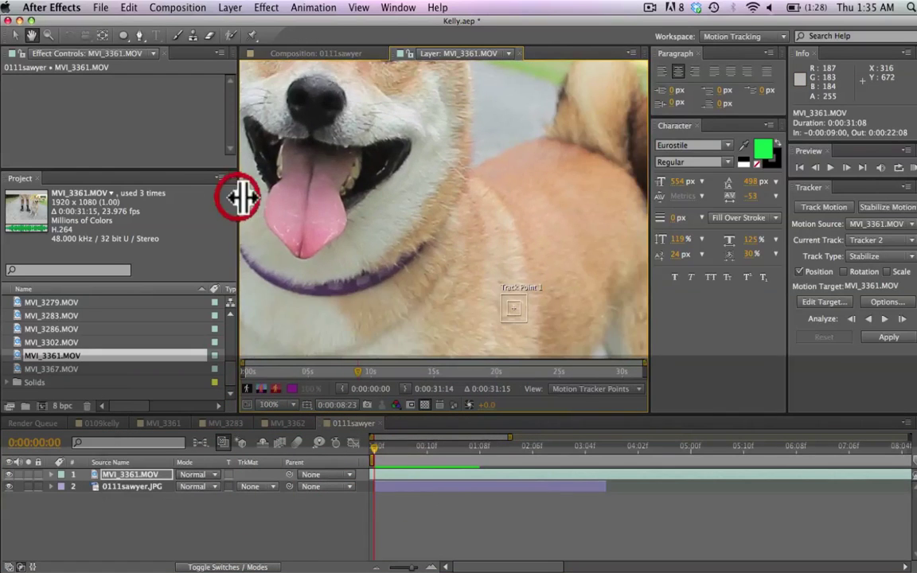
scroll(440, 143, "down", 2)
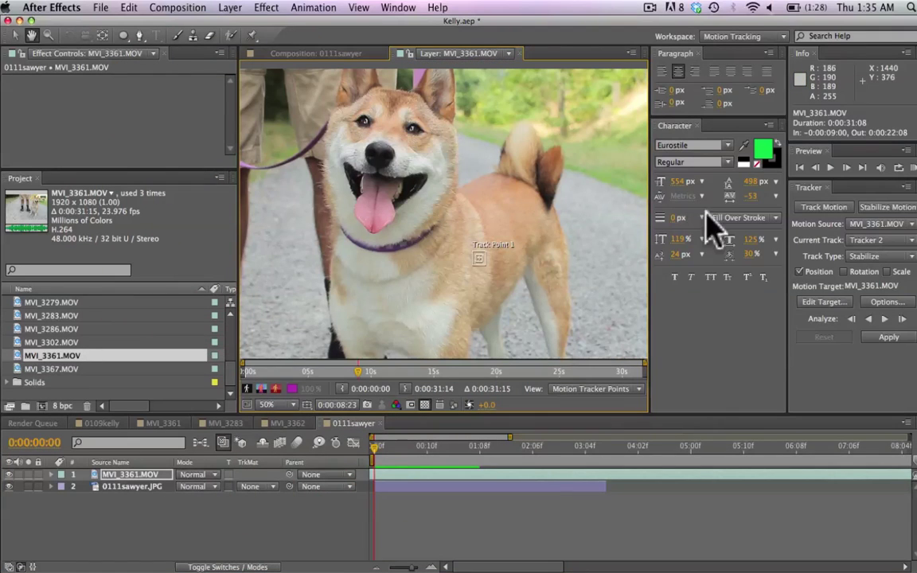
left_click(845, 273)
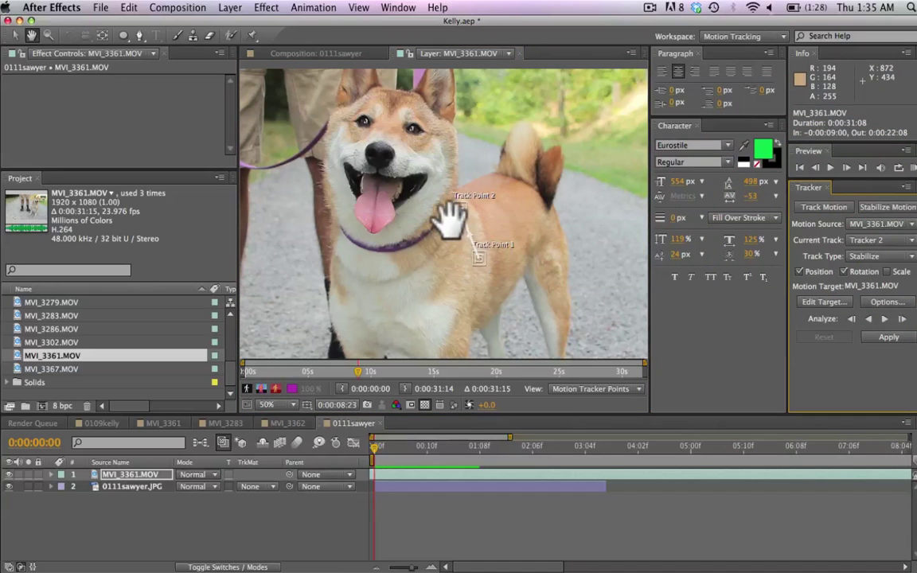
key("v")
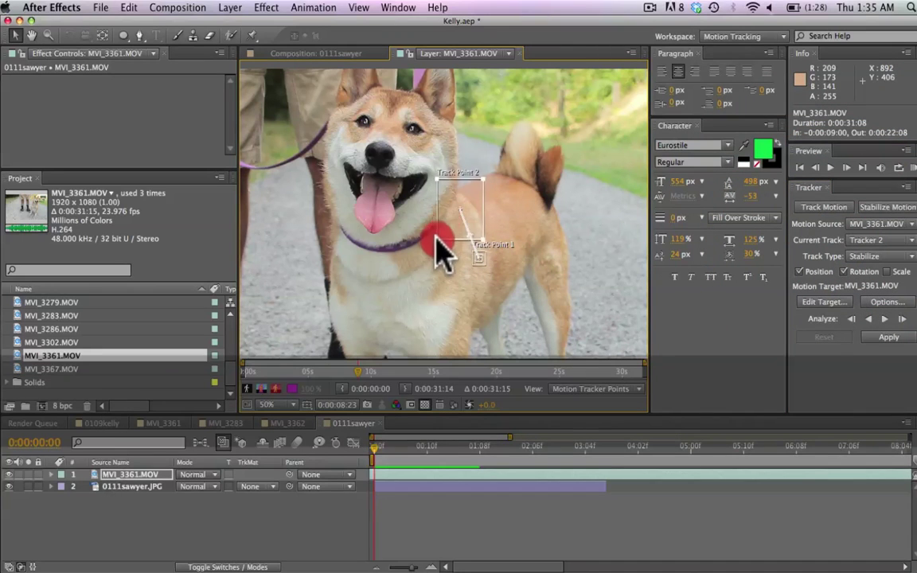
left_click_drag(448, 223, 360, 188)
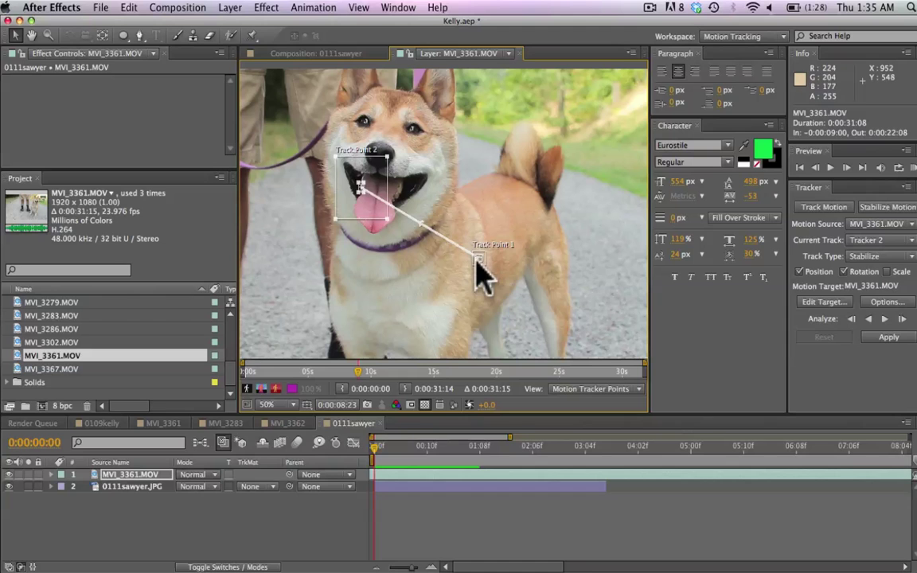
Step: Put Track Point 1 on the mouth's right corner and tighten both points' feature and search boxes
left_click_drag(464, 269, 393, 192)
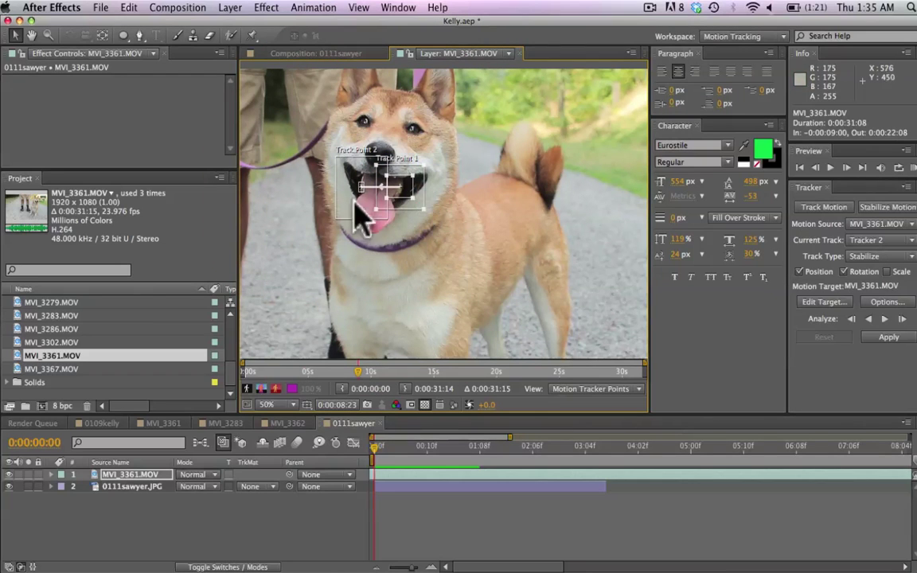
scroll(428, 172, "up", 4)
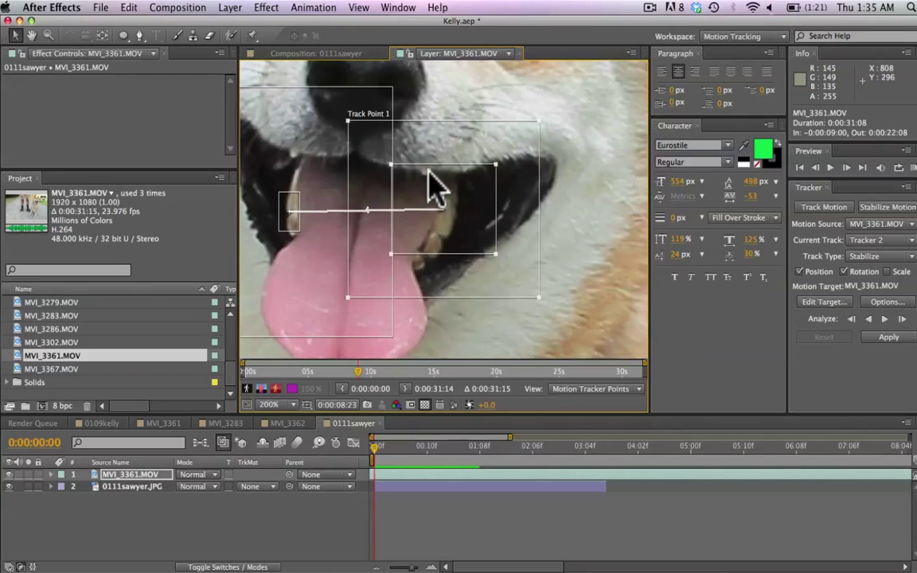
scroll(428, 190, "up", 1)
scroll(434, 189, "down", 1)
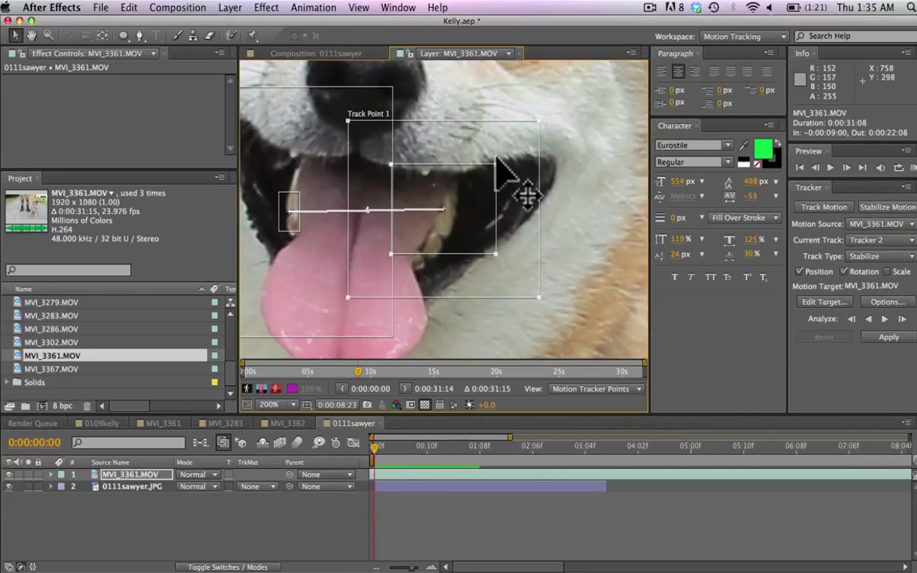
left_click_drag(495, 163, 468, 189)
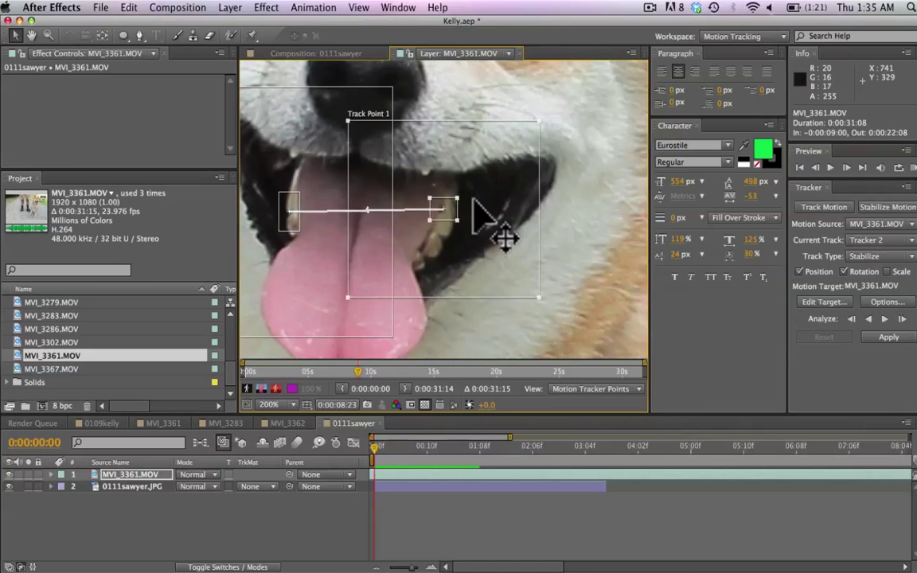
key("comma")
left_click_drag(424, 287, 395, 242)
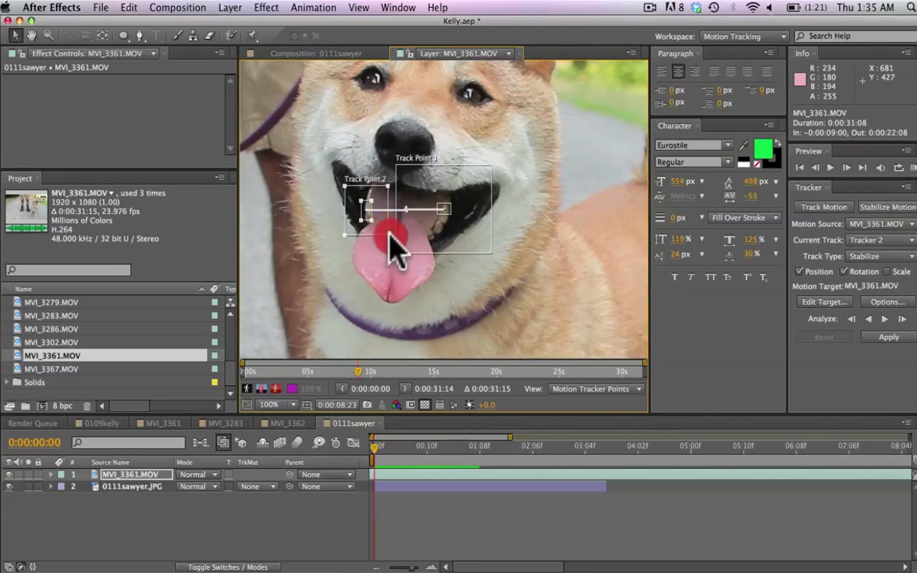
left_click_drag(491, 254, 475, 241)
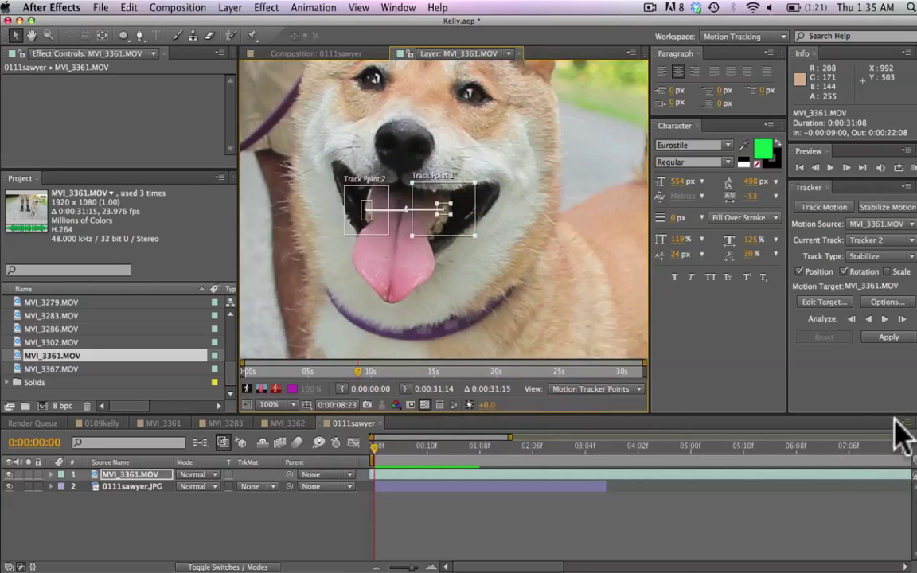
Step: Analyze the mouth track forward for about a second, then apply the stabilization in X and Y
left_click(882, 318)
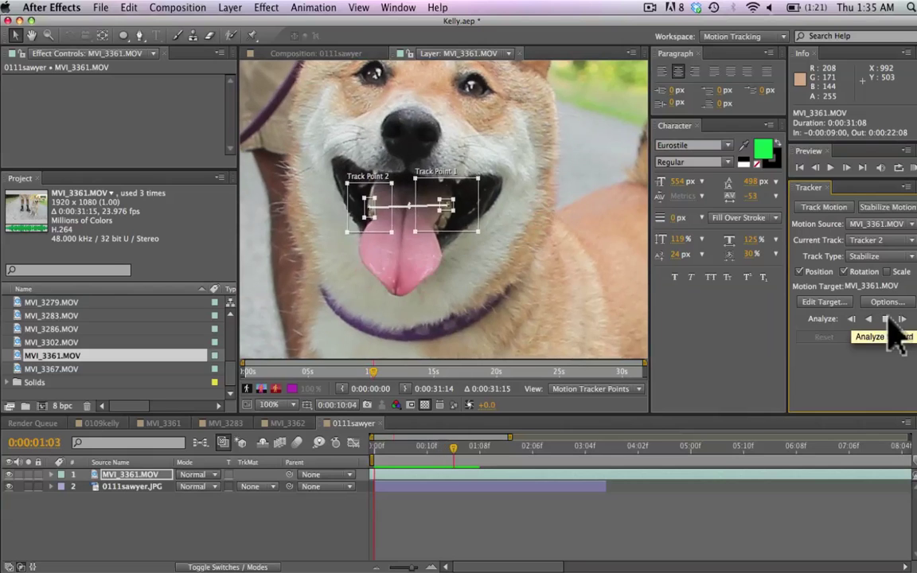
left_click(884, 319)
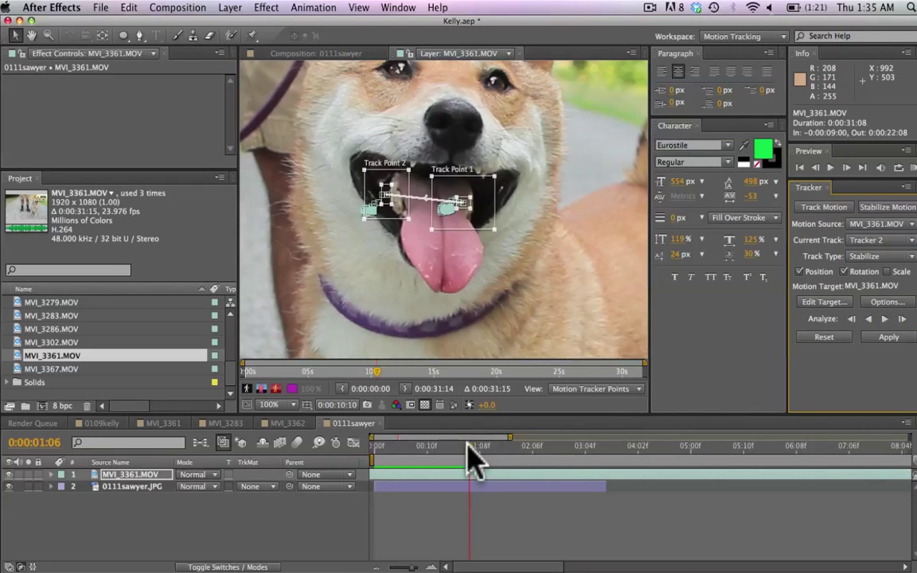
left_click_drag(470, 462, 390, 455)
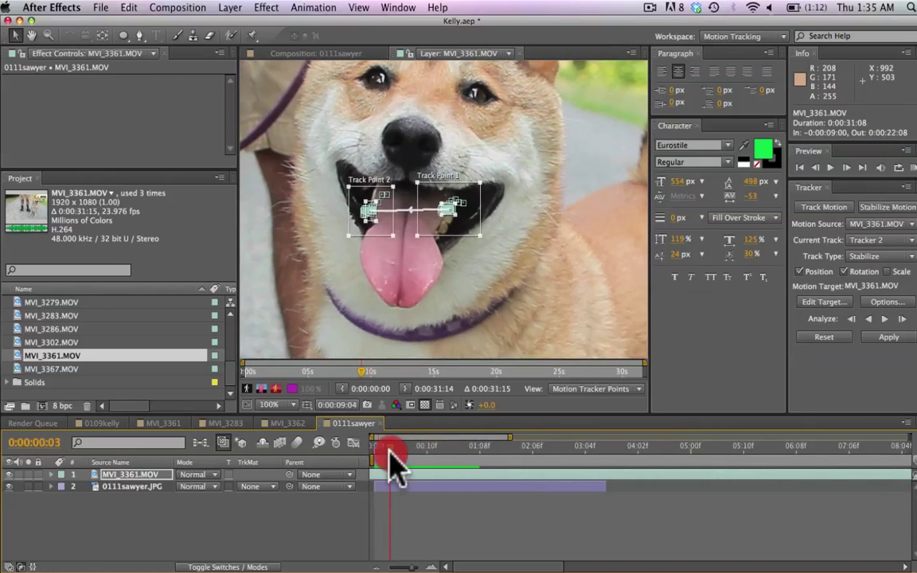
left_click(885, 336)
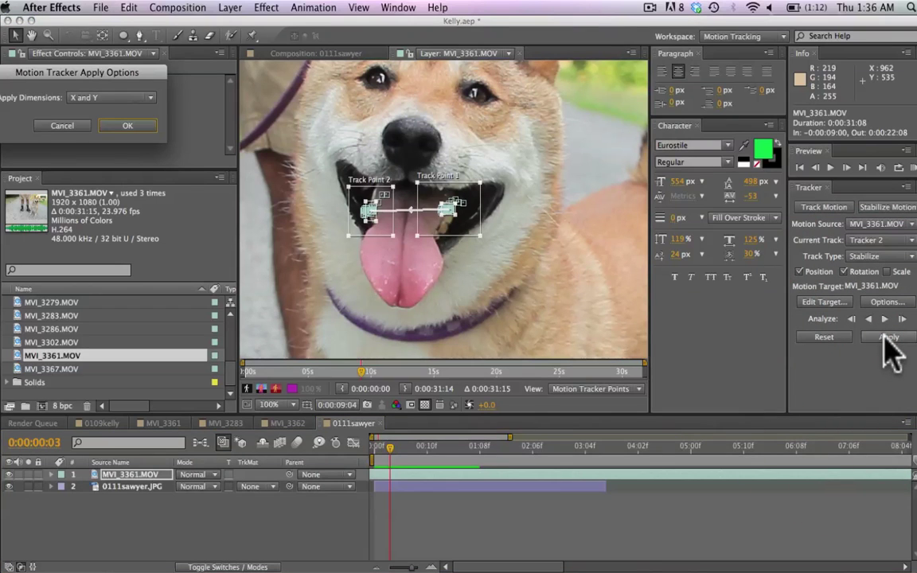
key("Return")
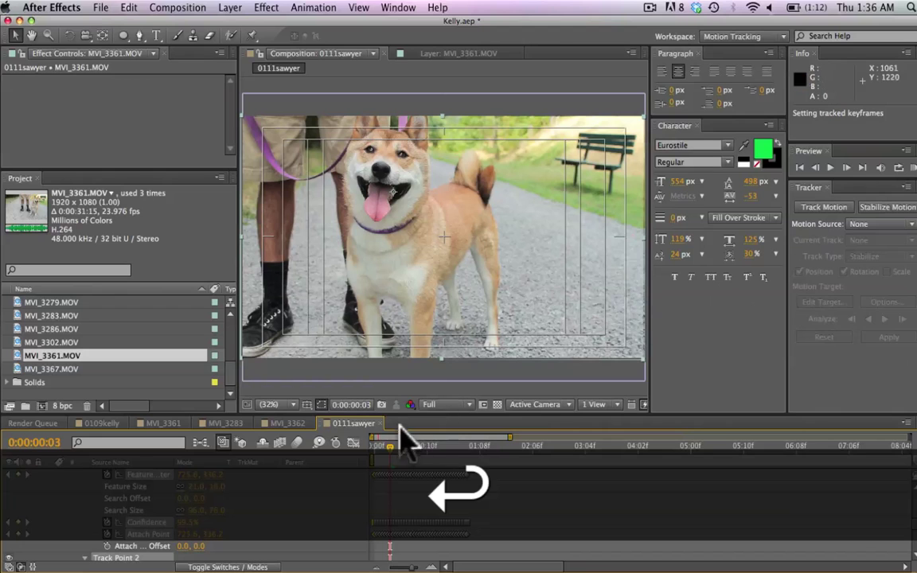
Step: Collapse the tracker properties, select MVI_3361.MOV, and centre the zoomed view on the dog's face
mouse_move(388, 446)
left_mouse_down()
mouse_move(374, 442)
mouse_move(426, 450)
mouse_move(375, 450)
left_mouse_up()
scroll(127, 498, "up", 2)
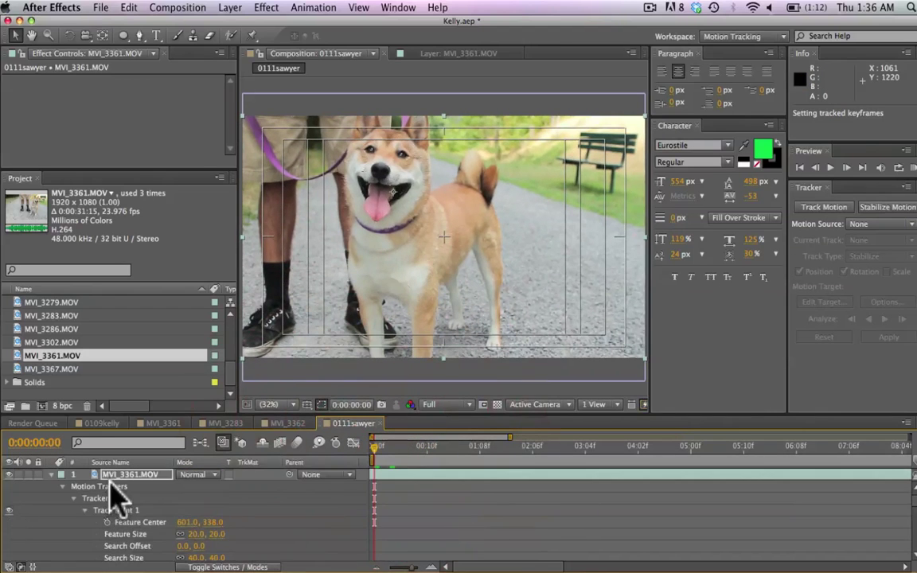
left_click(51, 474)
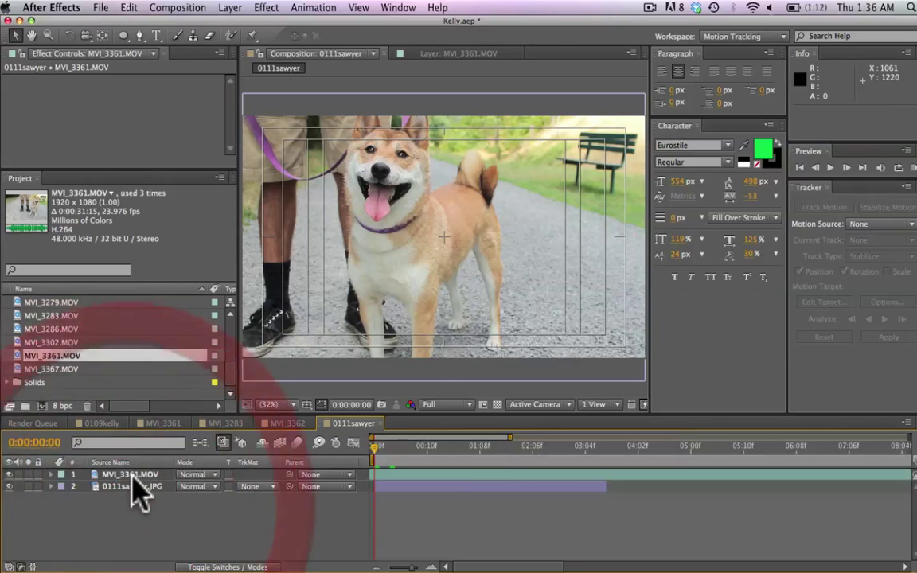
left_click(132, 476)
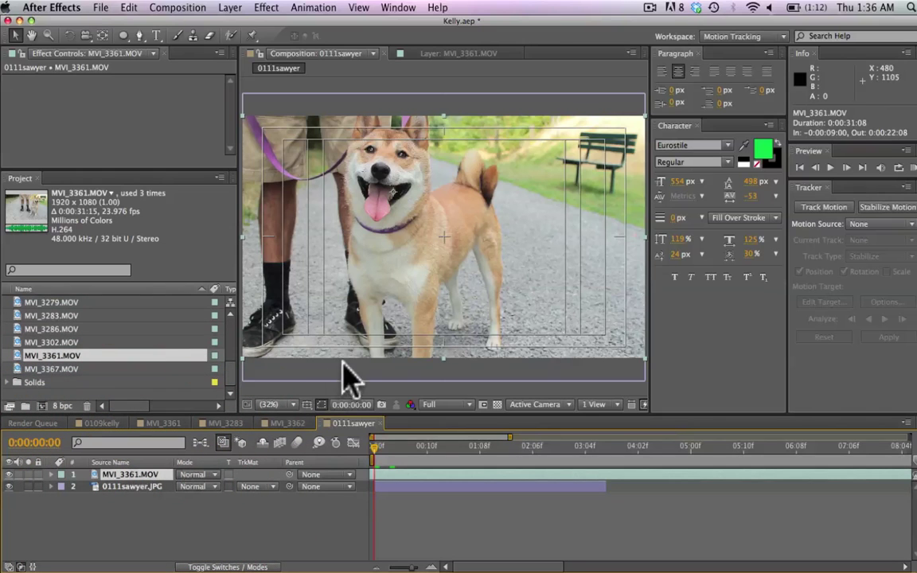
scroll(406, 246, "up", 3)
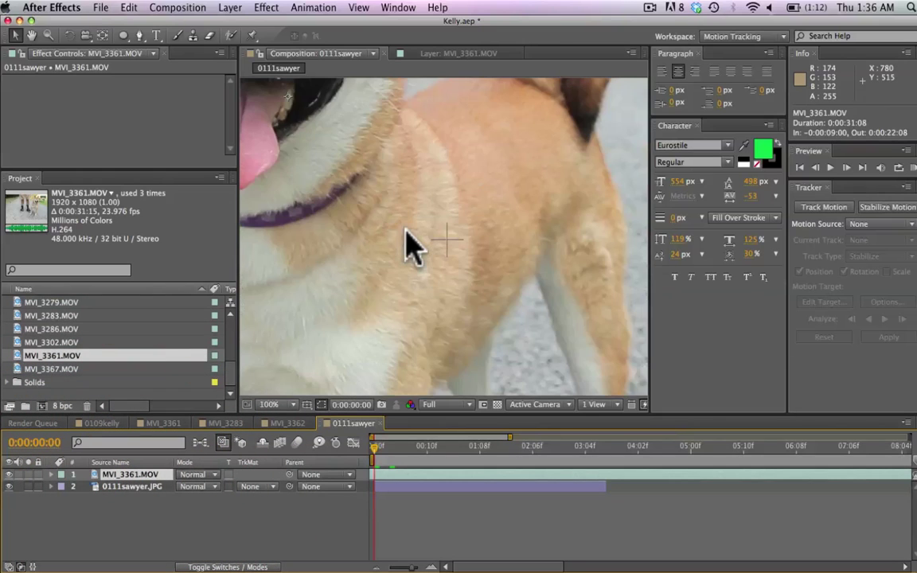
key("h")
left_click_drag(287, 174, 427, 264)
left_click(384, 148)
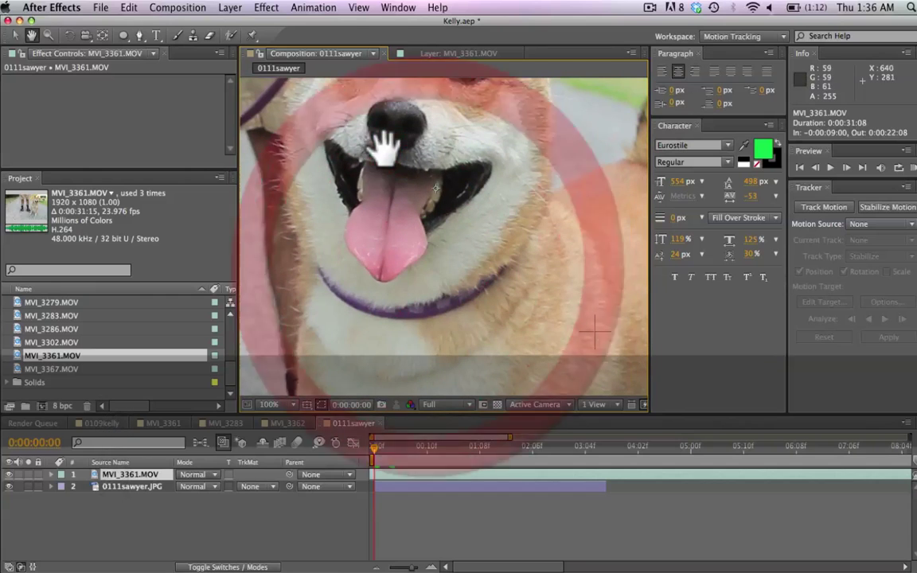
Step: With the Pen tool, trace mask points down the tongue's left edge and below the mouth
key("g")
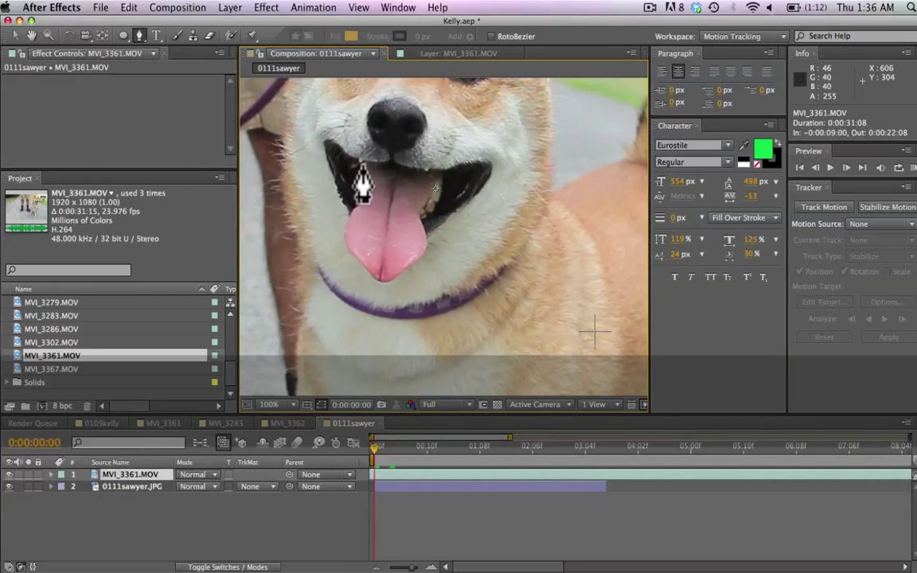
scroll(362, 184, "up", 1)
key("h")
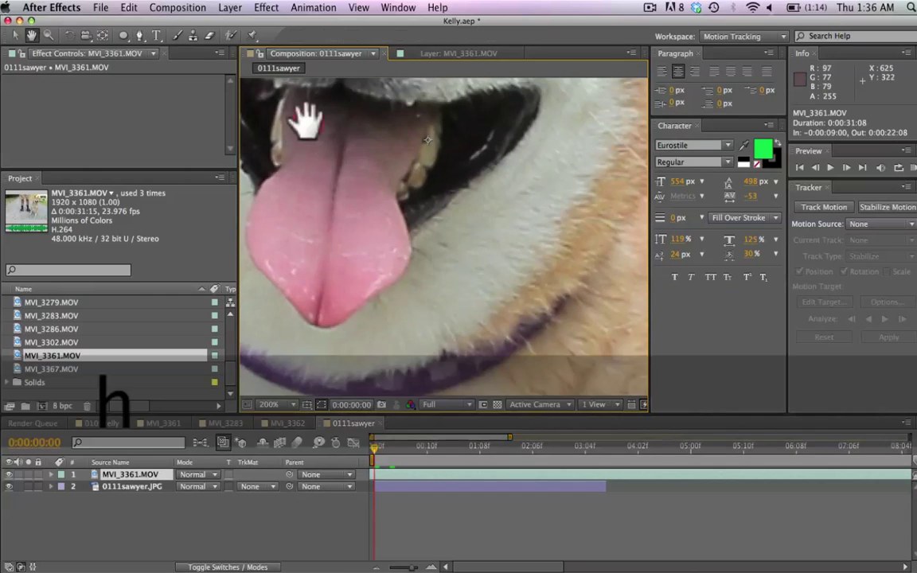
left_click_drag(305, 119, 360, 205)
key("g")
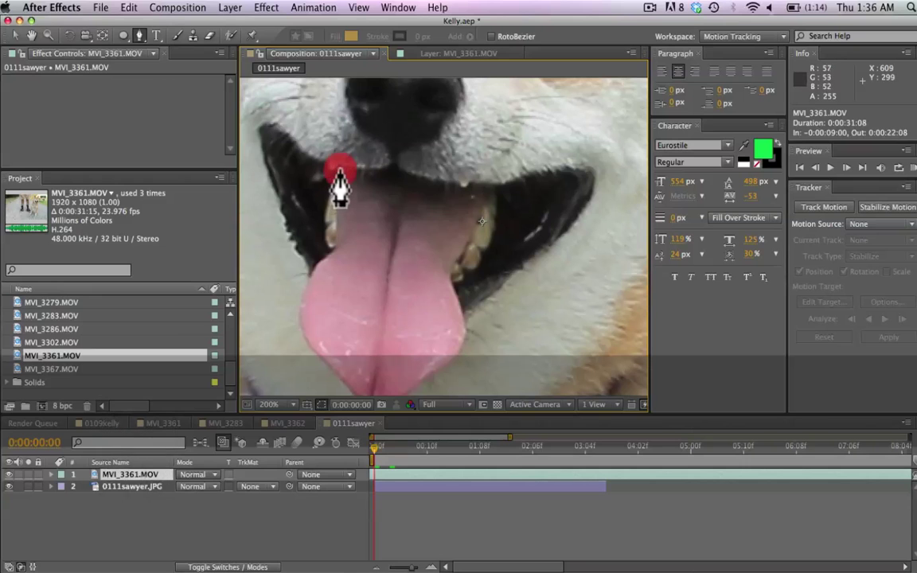
left_click(338, 169)
left_click(318, 223)
left_click(285, 292)
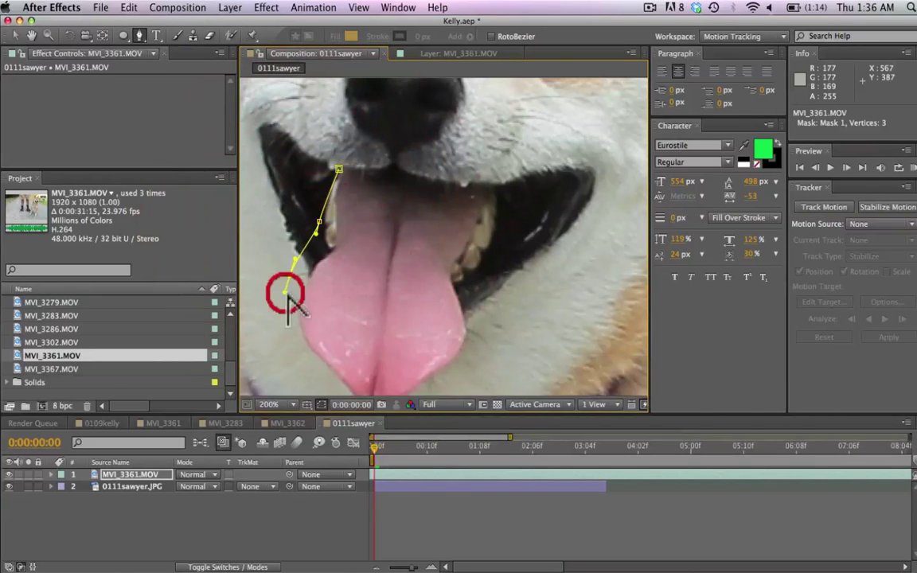
key("h")
left_click_drag(334, 314, 303, 174)
key("g")
left_click_drag(279, 255, 396, 270)
Step: Continue the mask around the mouth's right corner and under the nose, closing the 10-vertex Mask 1
key("h")
left_click_drag(481, 170, 476, 196)
key("g")
key("h")
left_click_drag(474, 166, 454, 269)
key("g")
left_click_drag(436, 189, 427, 182)
left_click(381, 165)
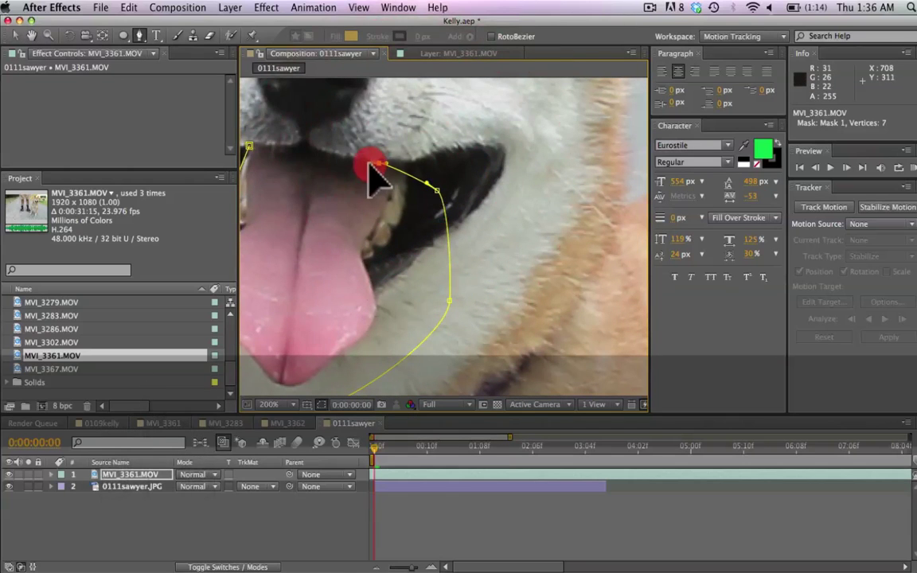
left_click_drag(371, 167, 314, 151)
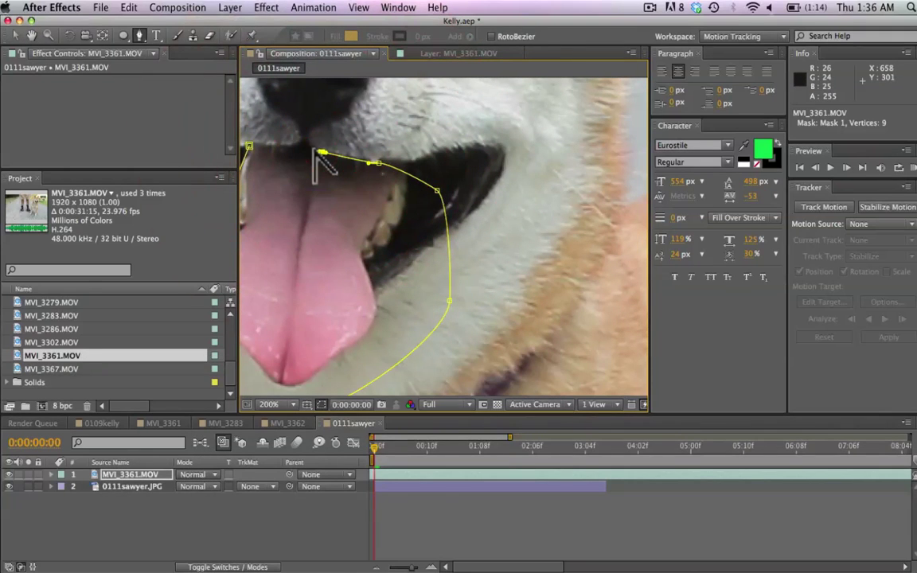
left_click(297, 145)
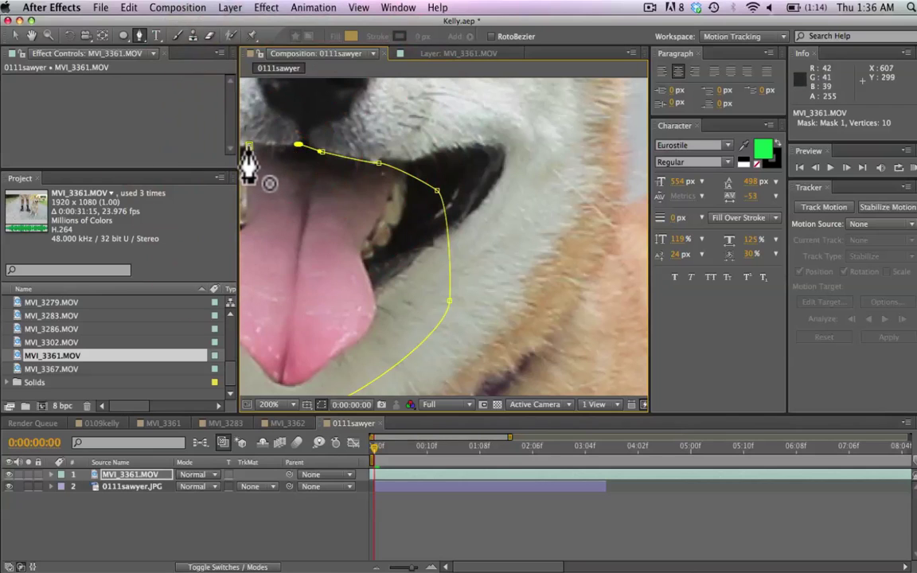
left_click(249, 146)
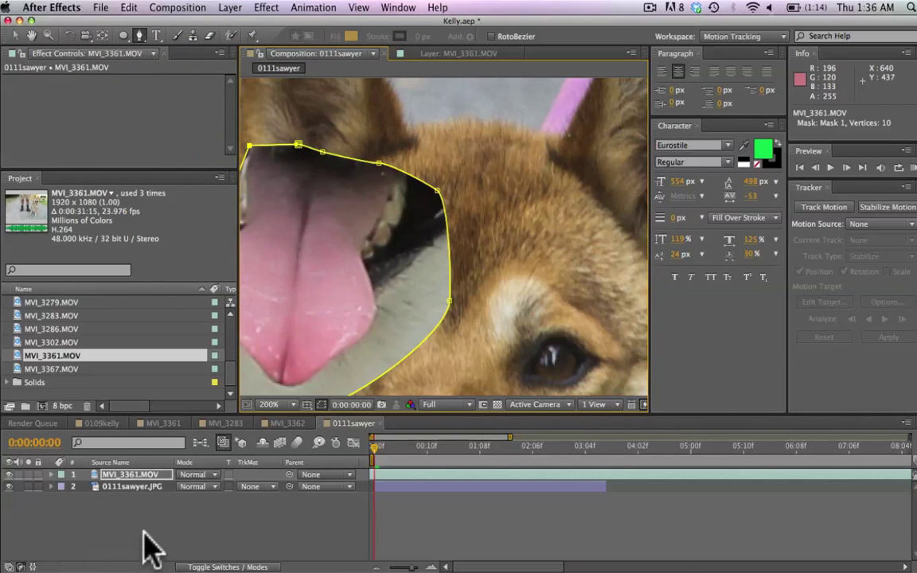
left_click(128, 475)
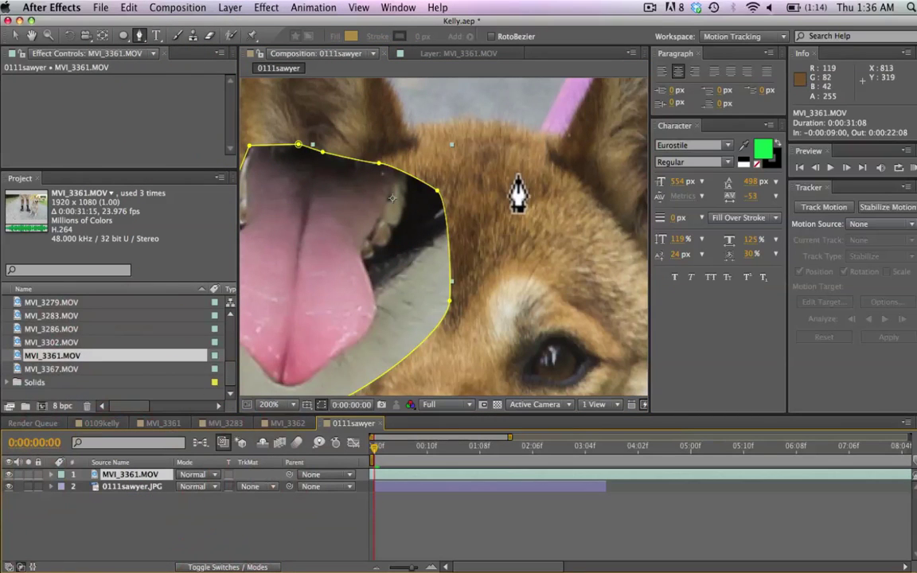
key("v")
key("comma")
key("comma")
key("comma")
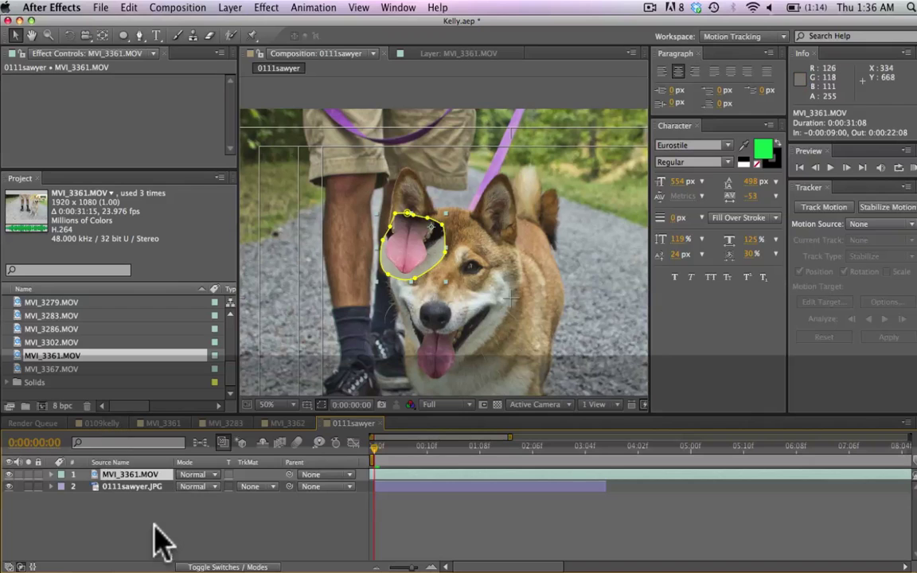
left_click(140, 502)
left_click(125, 475)
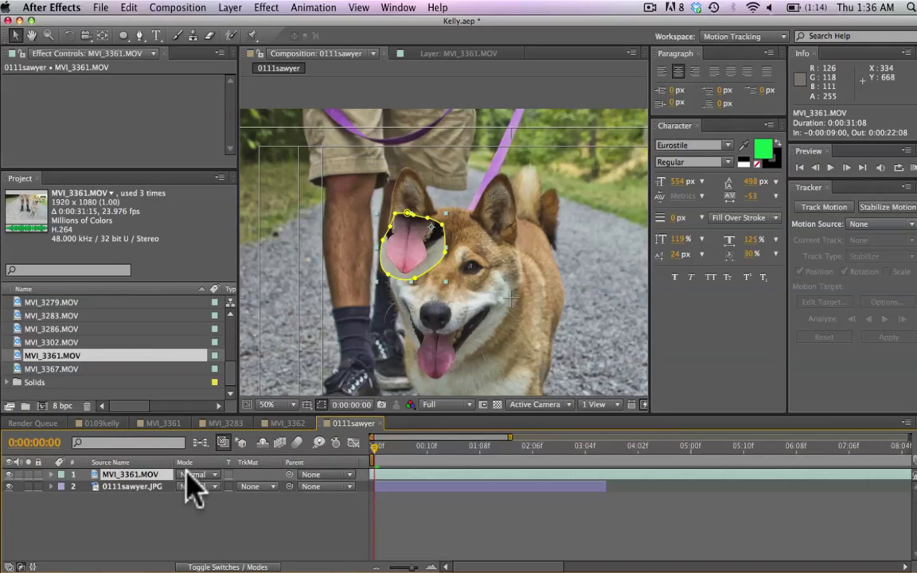
key("shift+Down")
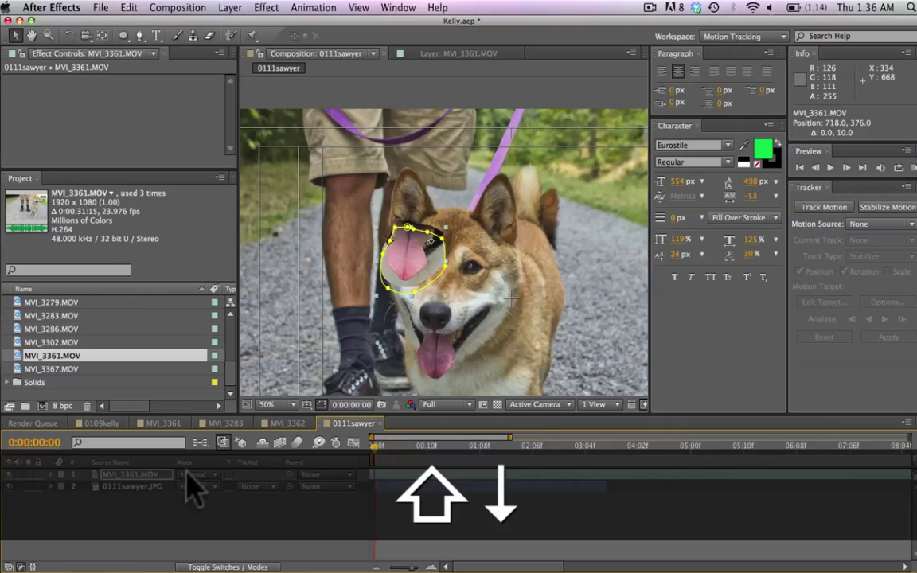
key("shift+Right")
key("shift+Right")
key("shift+Right")
key("shift+Right")
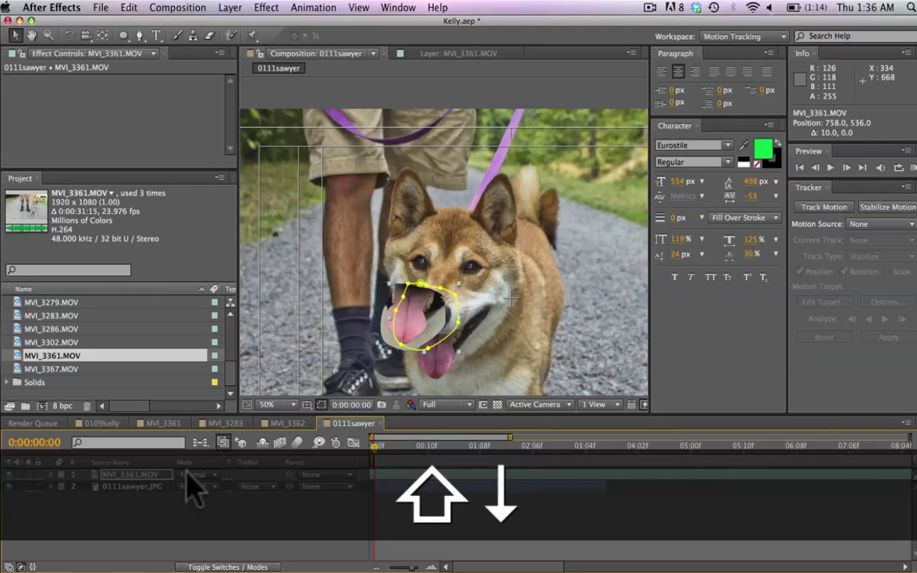
key("shift+Right")
key("shift+Right")
key("shift+Right")
key("shift+Right")
key("shift+Down")
key("shift+Down")
key("shift+Down")
key("shift+Down")
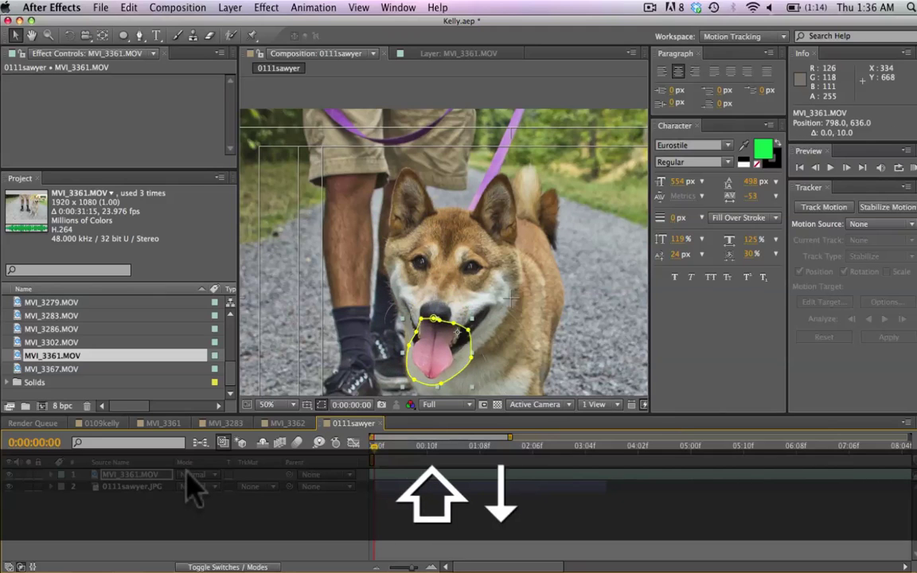
left_click(167, 504)
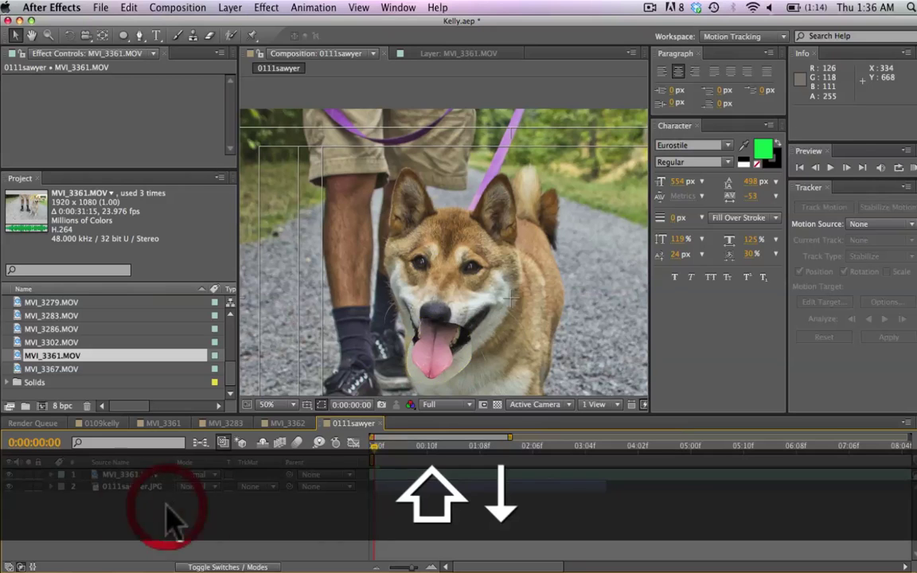
key("h")
left_click_drag(433, 241, 404, 159)
key("period")
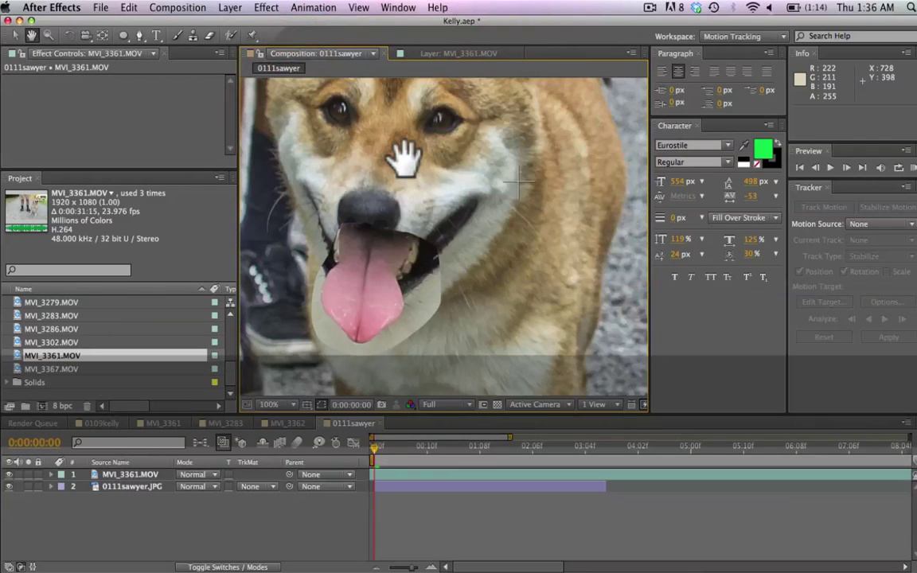
key("v")
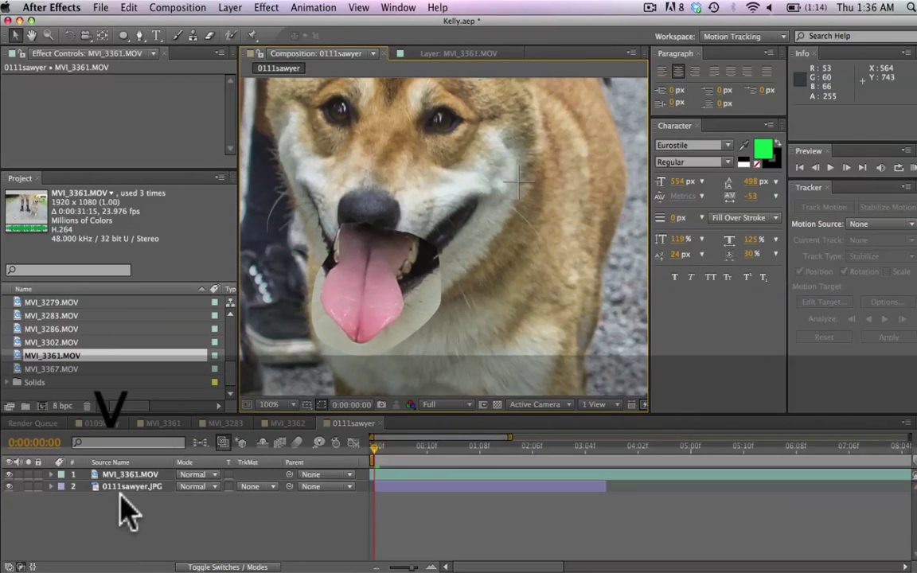
Step: Duplicate the 0111sawyer.JPG layer and move the copy to the top of the stack
left_click(123, 488)
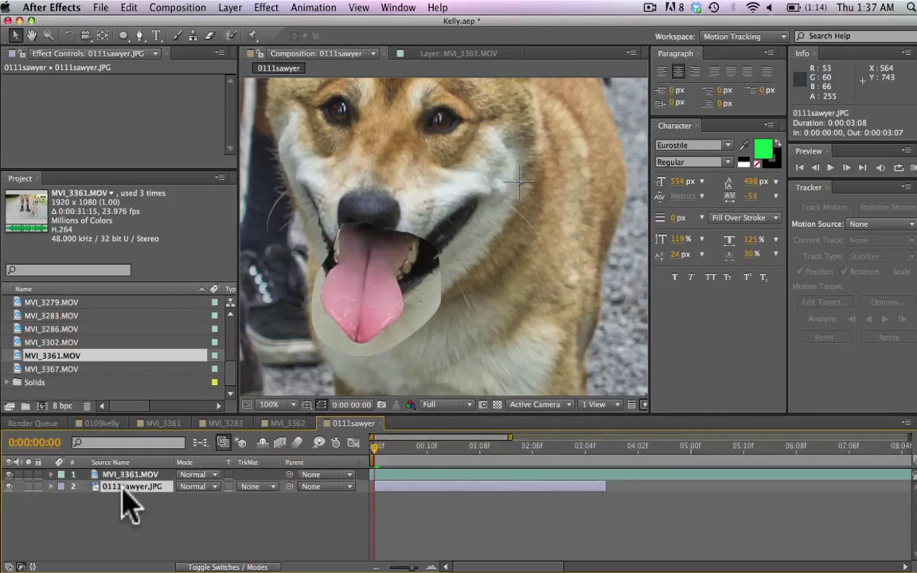
key("super+d")
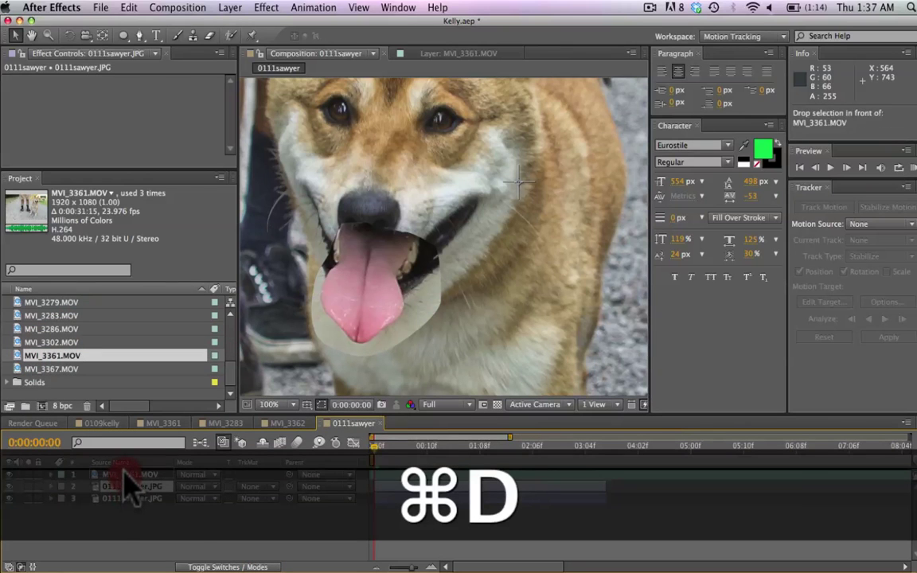
left_click_drag(123, 487, 124, 472)
Step: Zoom to 200% on the mouth and trace a RotoBezier mask from the nose along the upper lip
key("h")
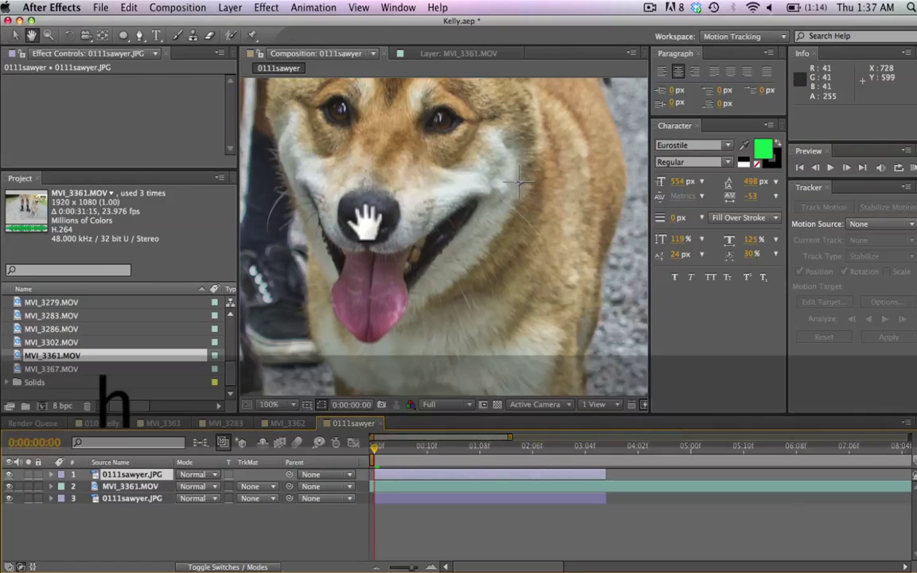
left_click_drag(369, 211, 388, 221)
key("period")
key("g")
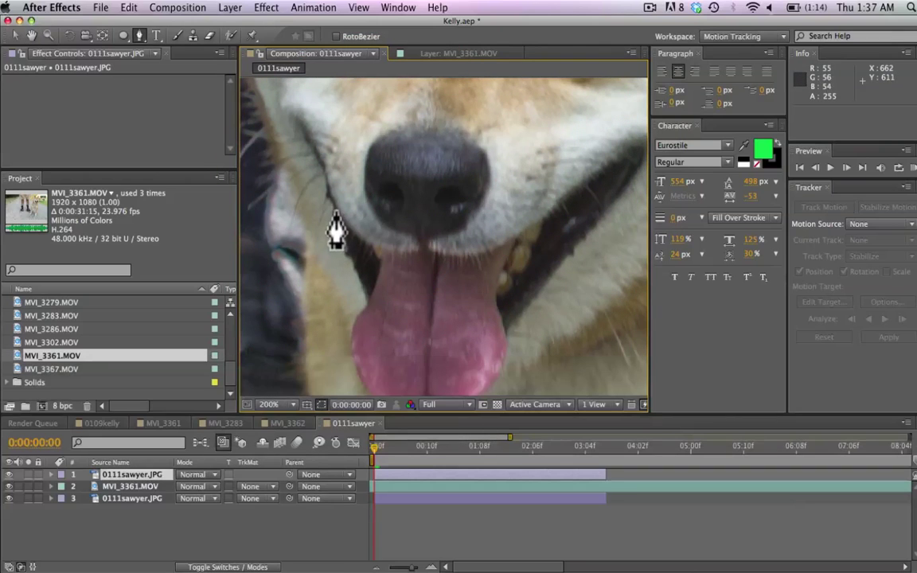
left_click(335, 211)
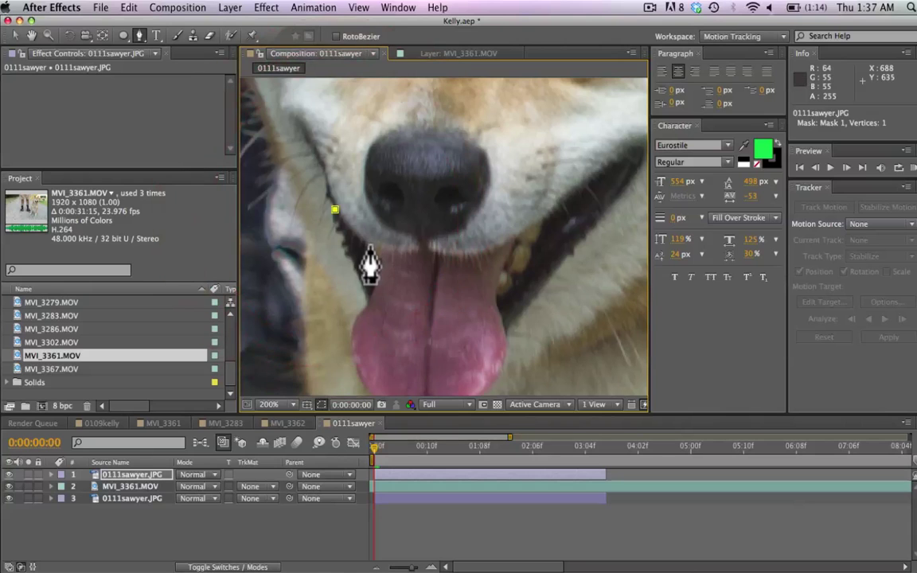
left_click_drag(382, 246, 411, 255)
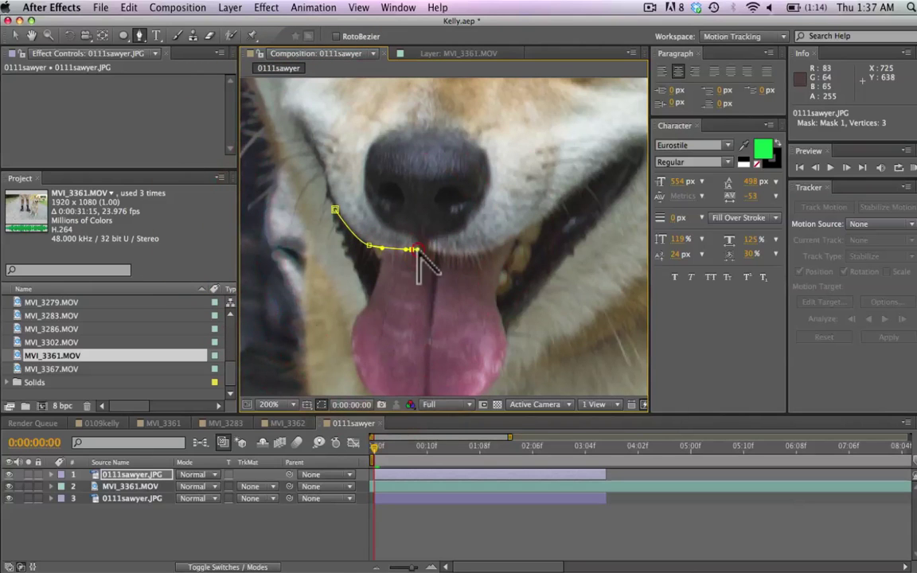
left_click(430, 251)
left_click_drag(453, 257, 532, 235)
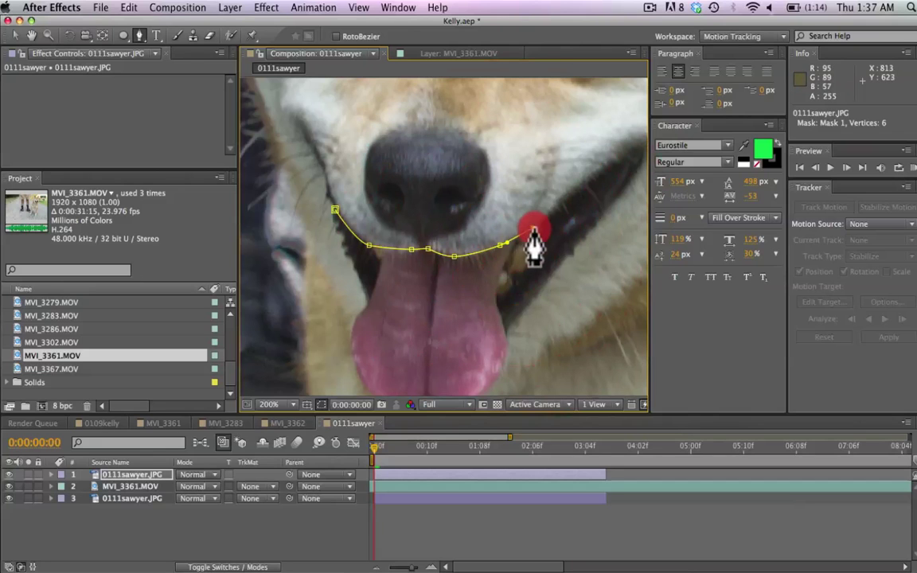
left_click(565, 201)
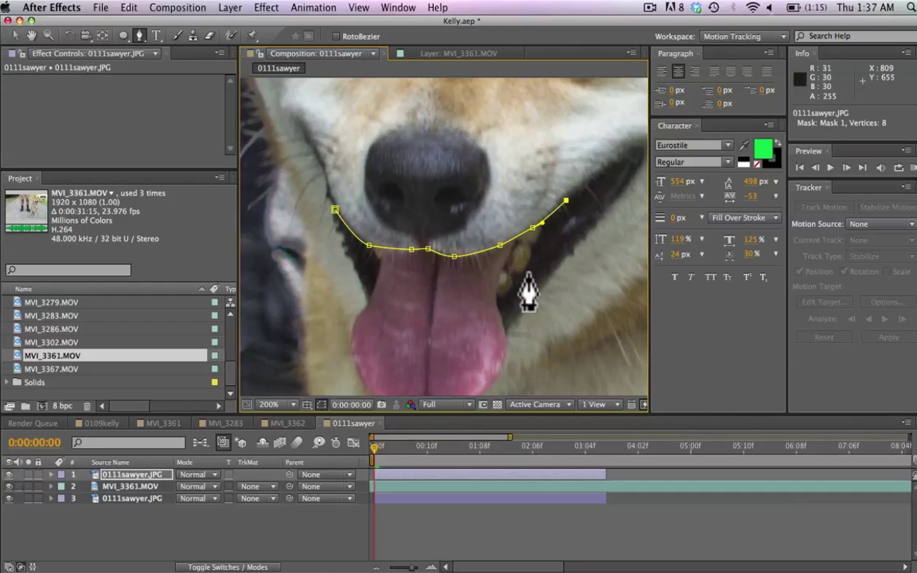
key("super+z")
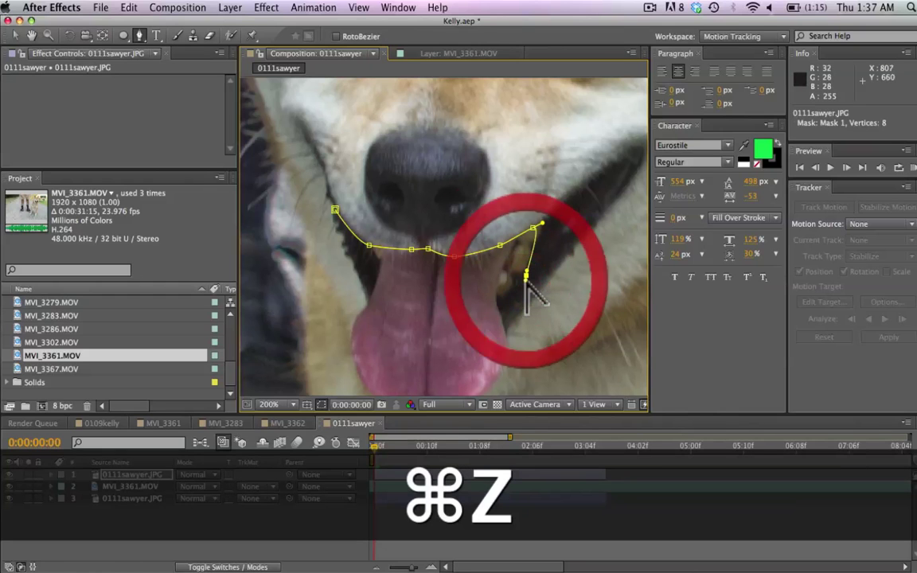
Step: Extend the mask down the mouth's right side, around below the tongue, and close it at its start
key("h")
left_click_drag(523, 343, 512, 263)
key("g")
left_click(510, 248)
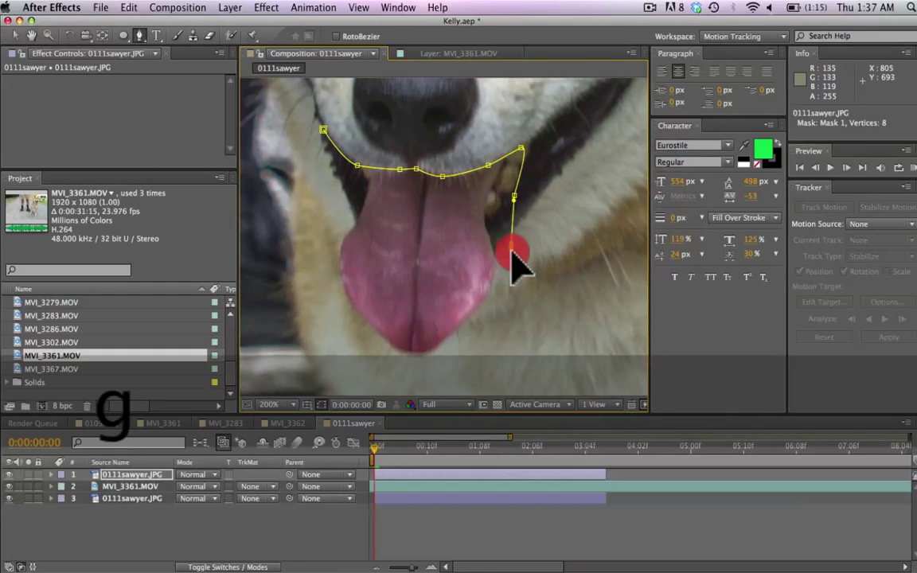
left_click(547, 344)
key("h")
left_click_drag(482, 390, 594, 287)
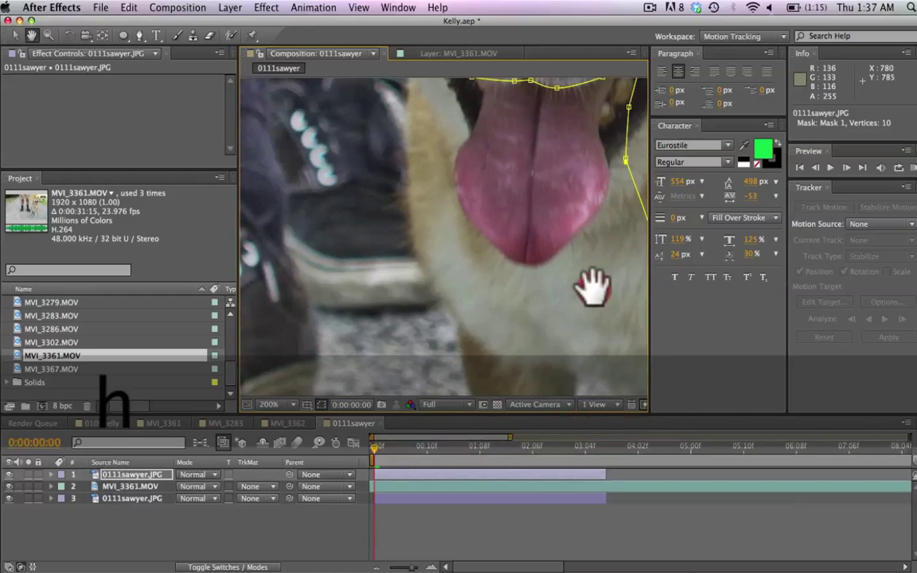
key("g")
left_click_drag(461, 299, 420, 266)
key("h")
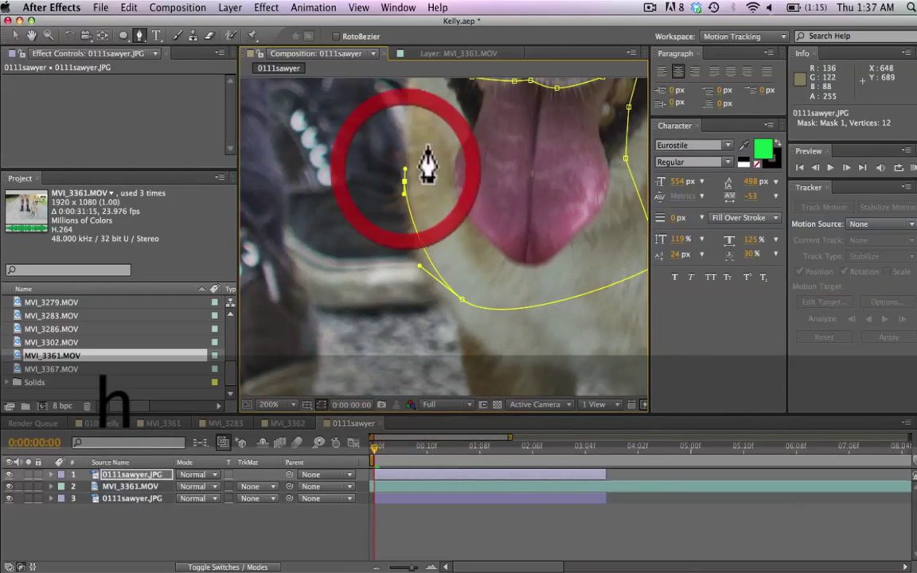
left_click_drag(428, 163, 426, 283)
key("g")
left_click(432, 197)
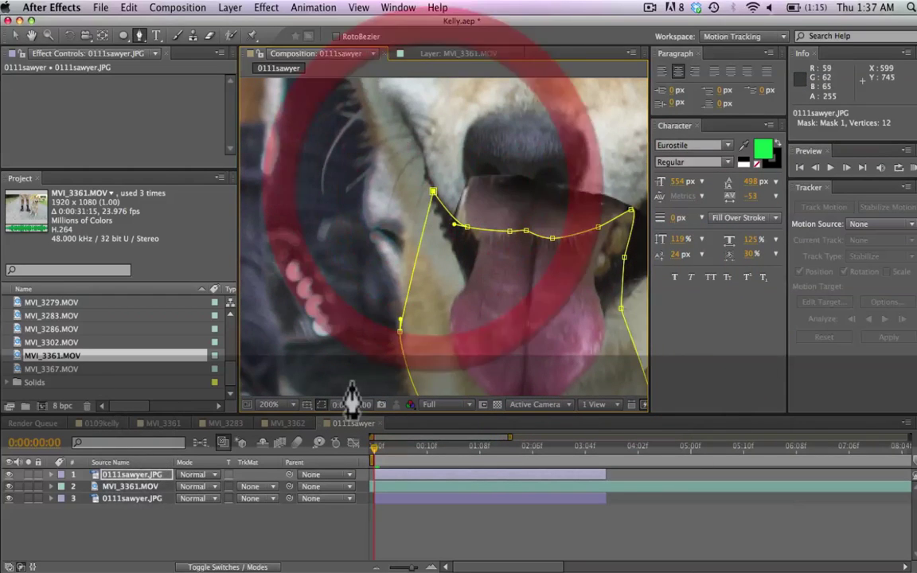
Step: Set the photo copy's Mask 1 mode to Subtract
key("m")
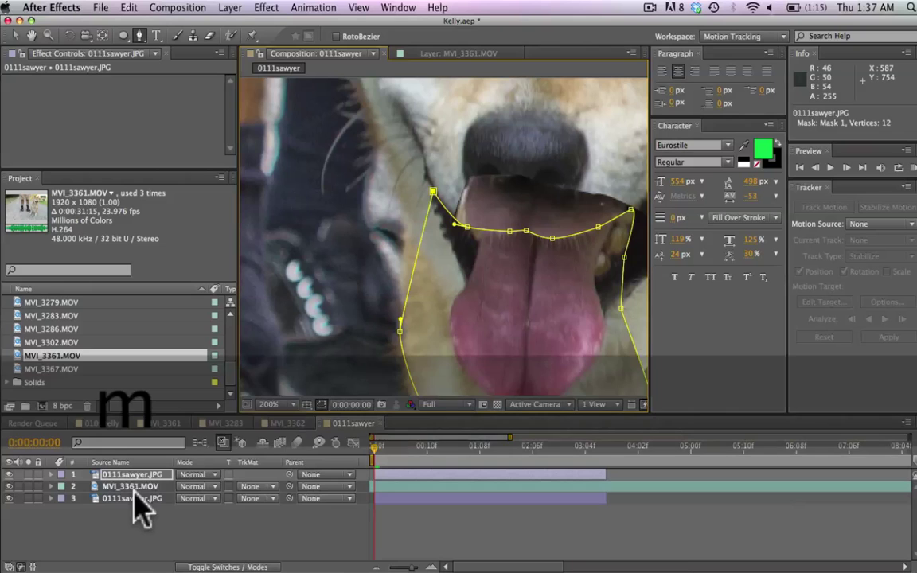
left_click(199, 487)
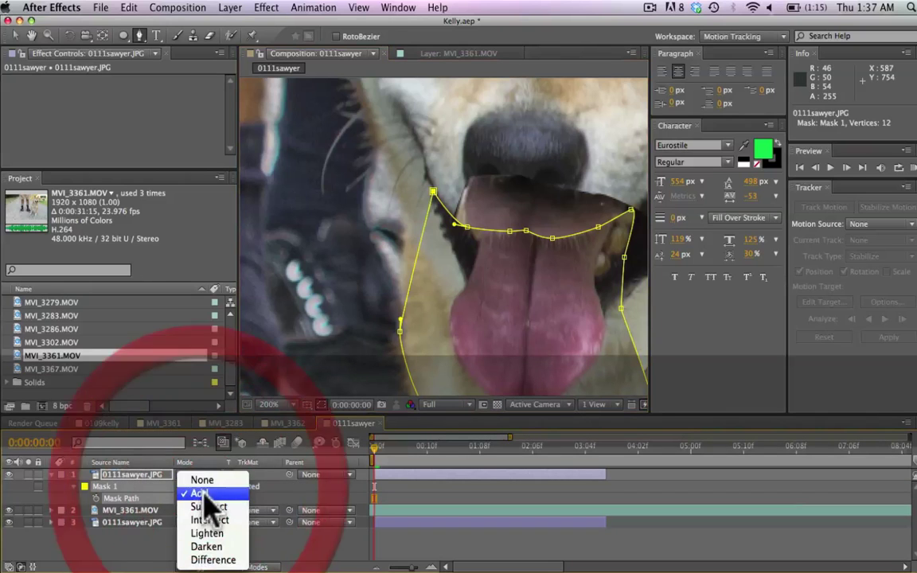
left_click(206, 501)
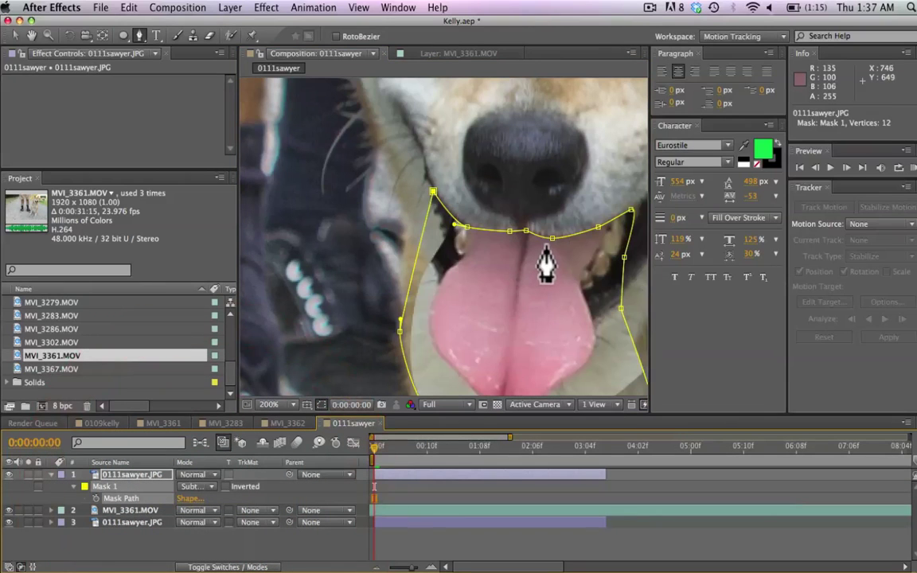
Step: Pan to the dog's nose and inspect the composite with the panting video mouth showing through
key("v")
key("h")
left_click_drag(541, 198, 370, 231)
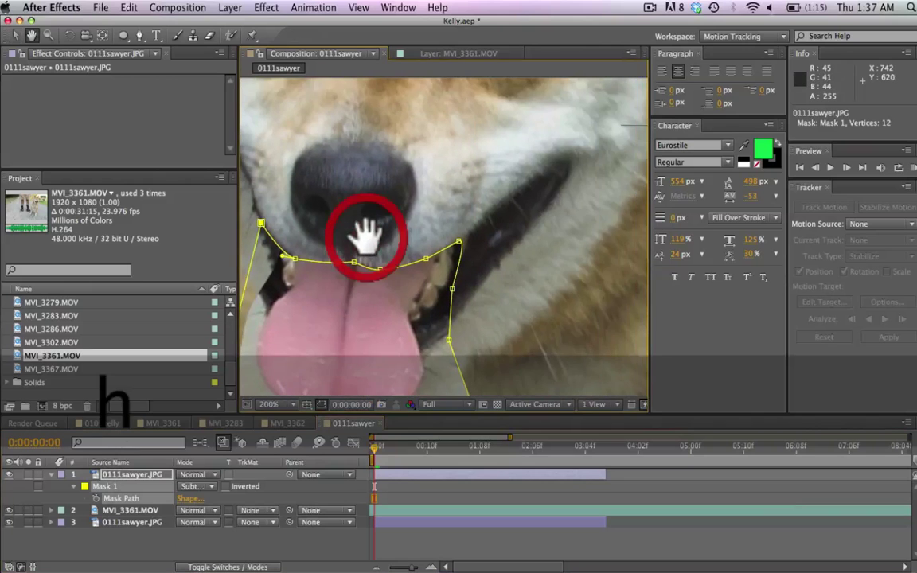
scroll(366, 233, "down", 2)
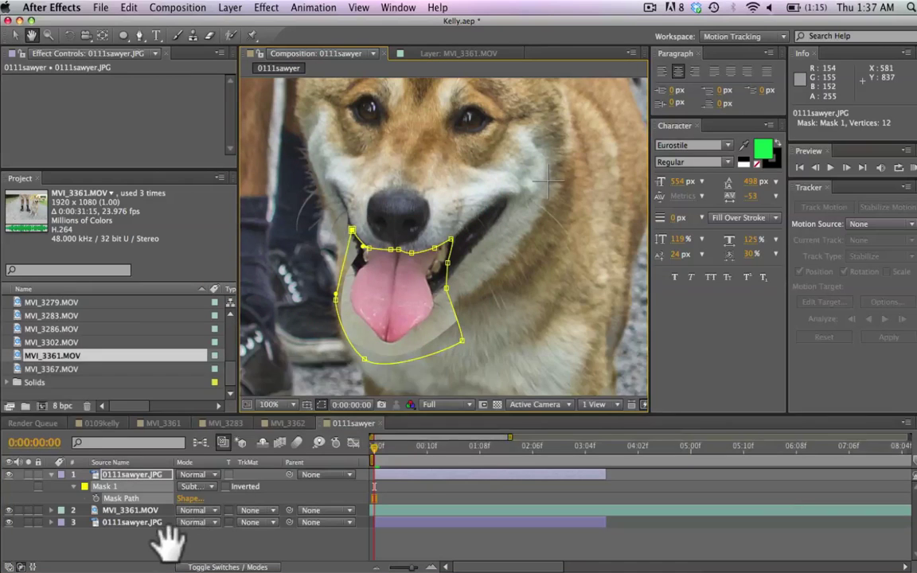
key("v")
left_click(154, 541)
left_click(147, 472)
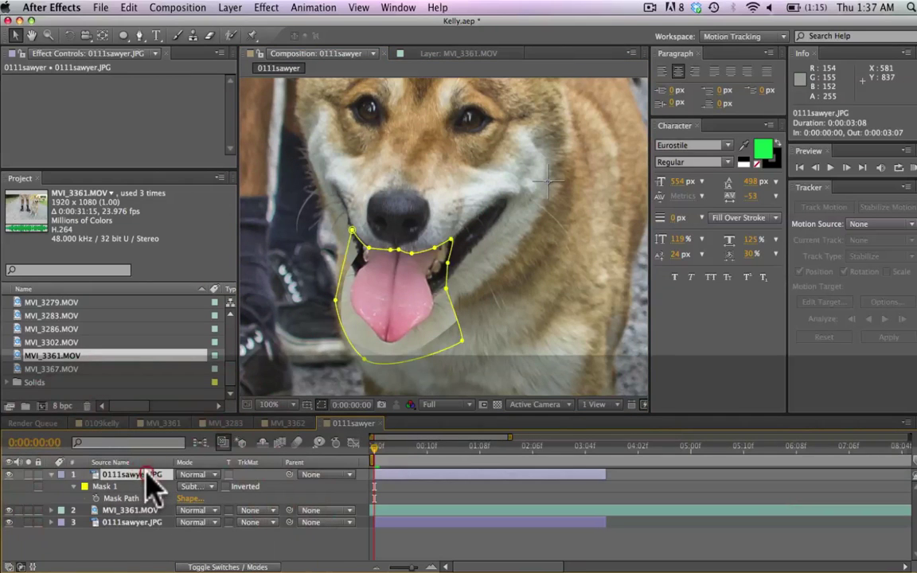
left_click(159, 549)
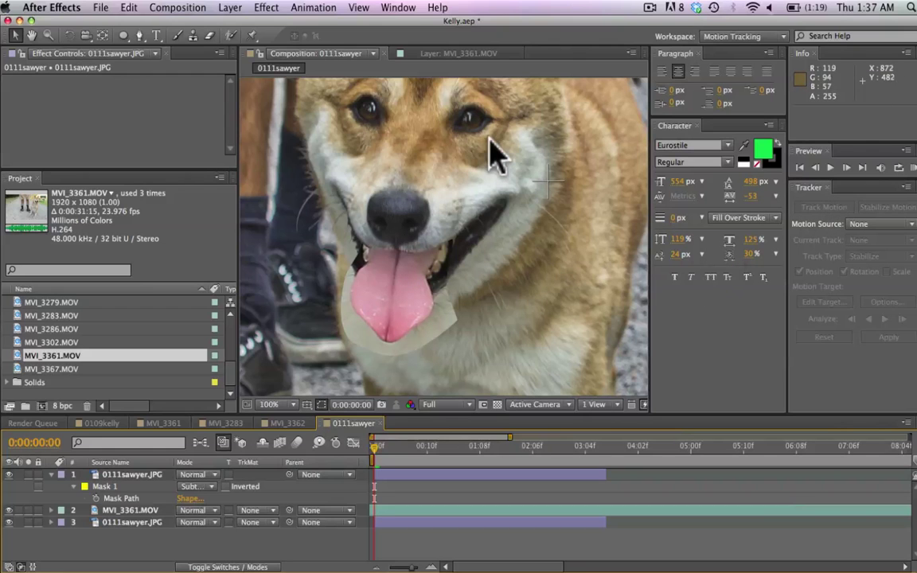
scroll(493, 155, "down", 4)
scroll(491, 141, "up", 2)
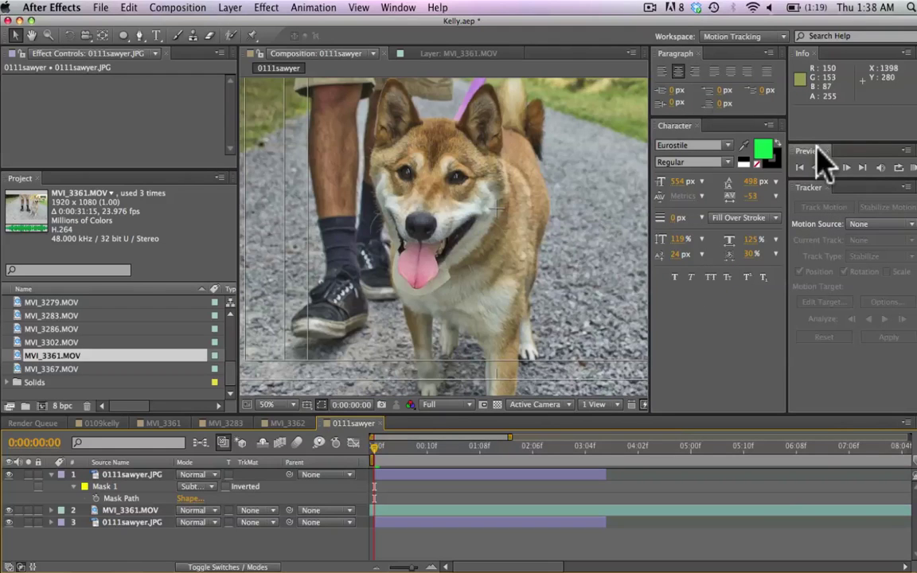
Step: In the Effects workspace, find Levels and apply it to the MVI_3361.MOV layer
left_click(766, 39)
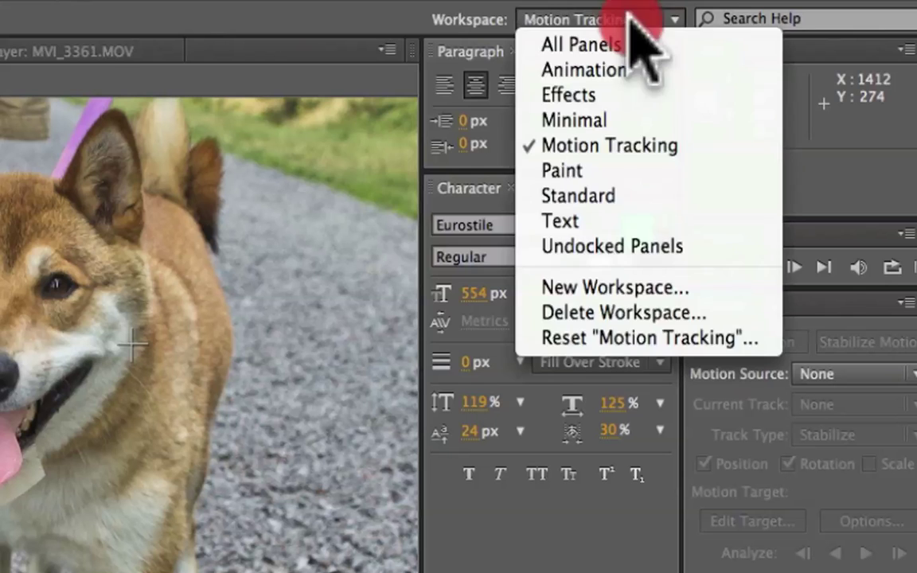
left_click(754, 75)
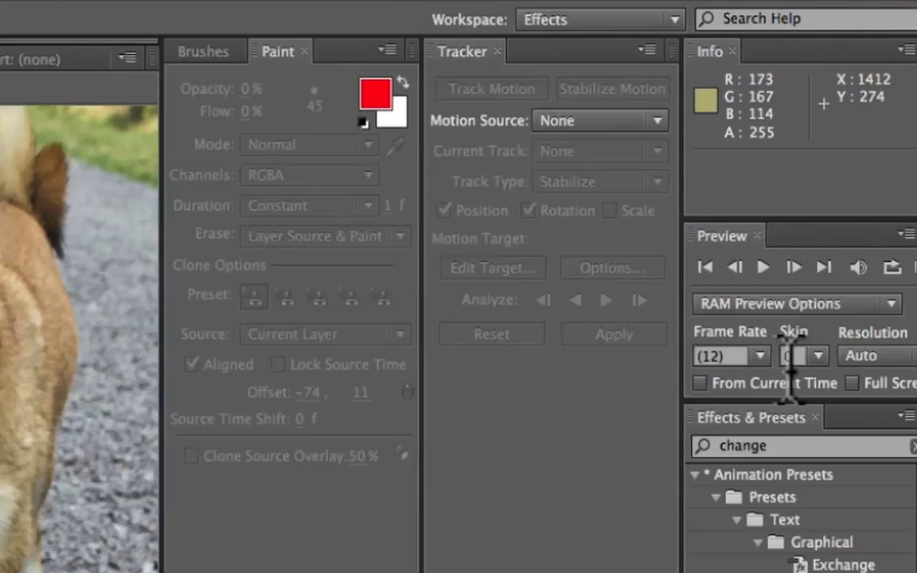
left_click(836, 261)
type("levels")
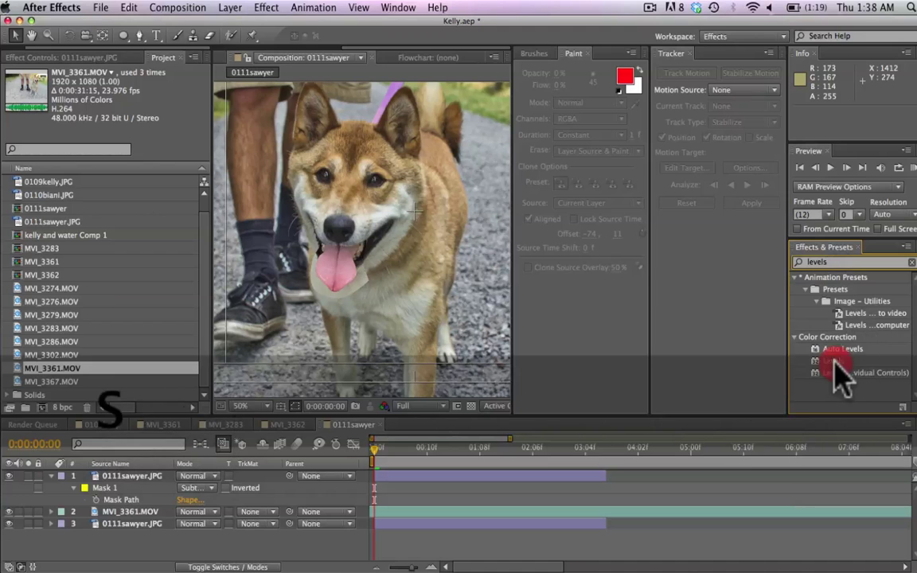
left_click_drag(834, 364, 133, 522)
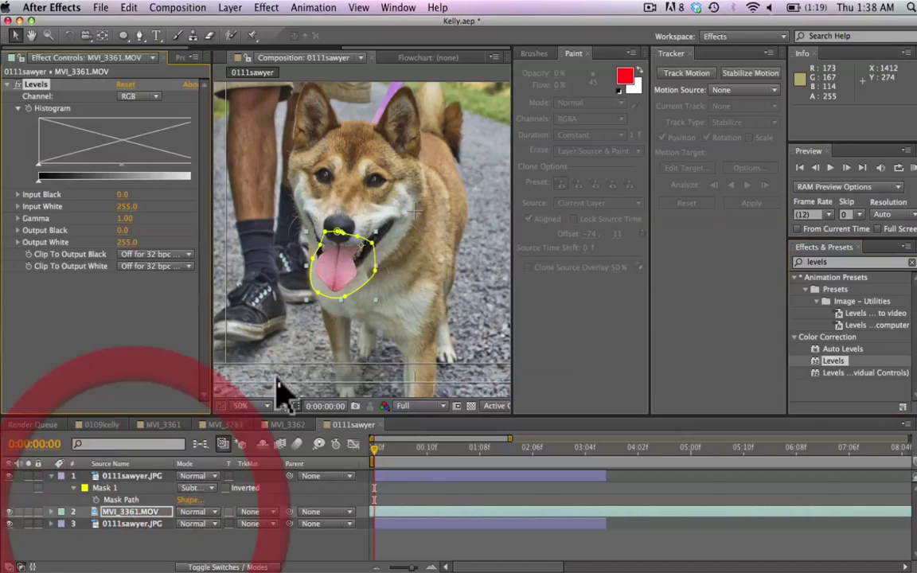
Step: Zoom in on the mouth, hide mask outlines, and set Levels Output White to 223
key("period")
key("period")
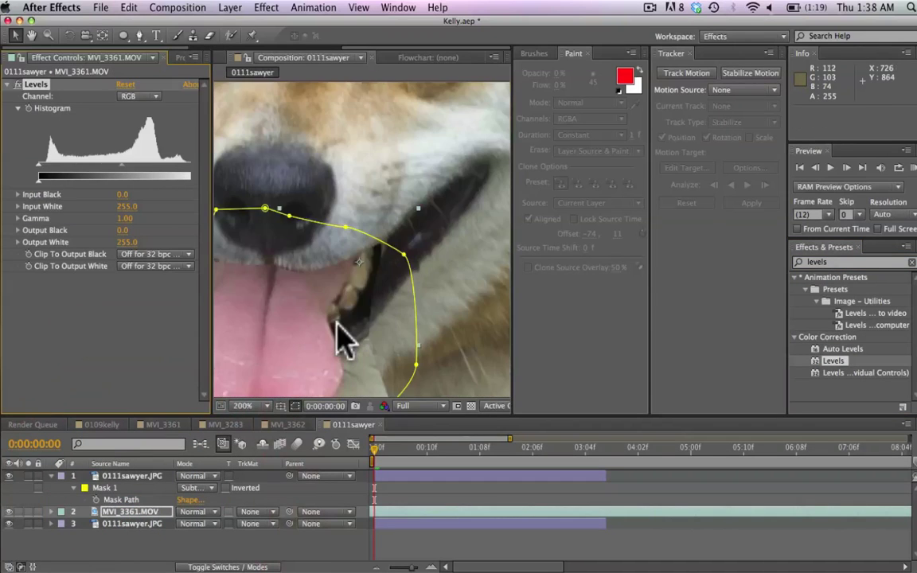
key("h")
left_click_drag(344, 342, 383, 147)
scroll(376, 147, "down", 2)
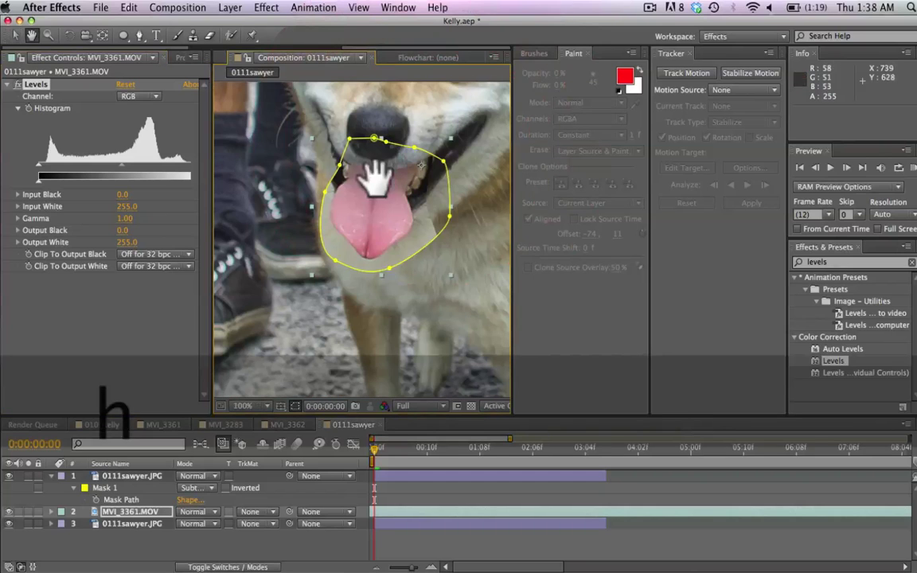
left_click(293, 405)
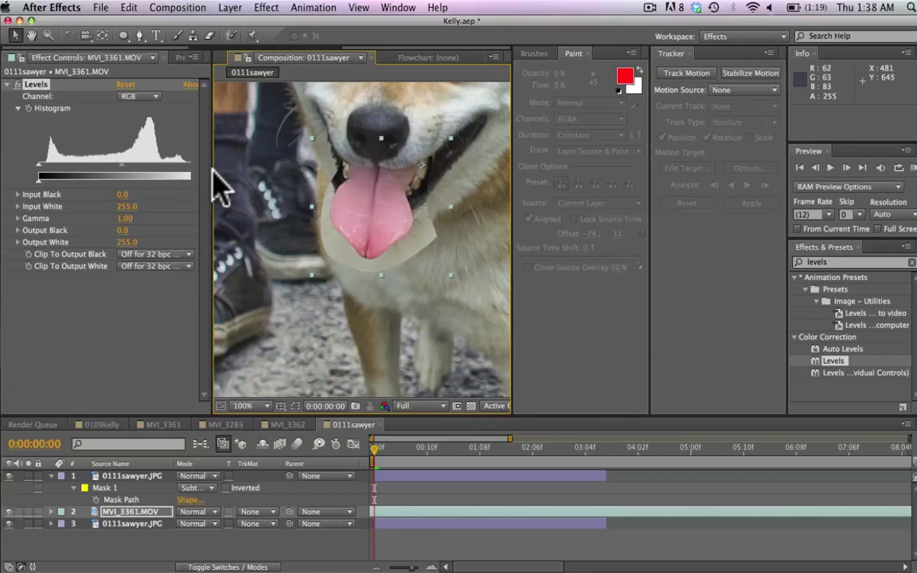
left_click_drag(212, 174, 188, 177)
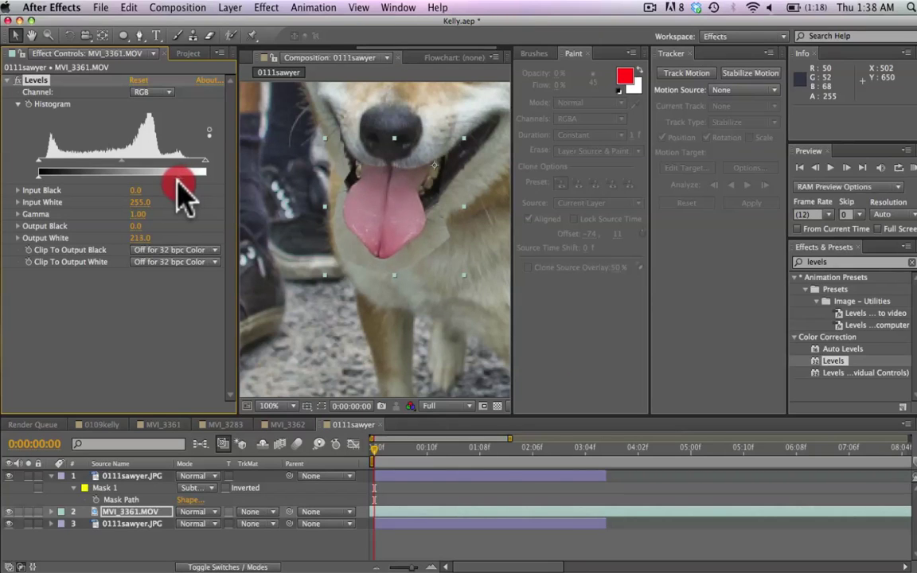
left_click_drag(176, 185, 183, 183)
Step: Set the MVI_3361.MOV mouth mask feather to 23 pixels
left_click(131, 513)
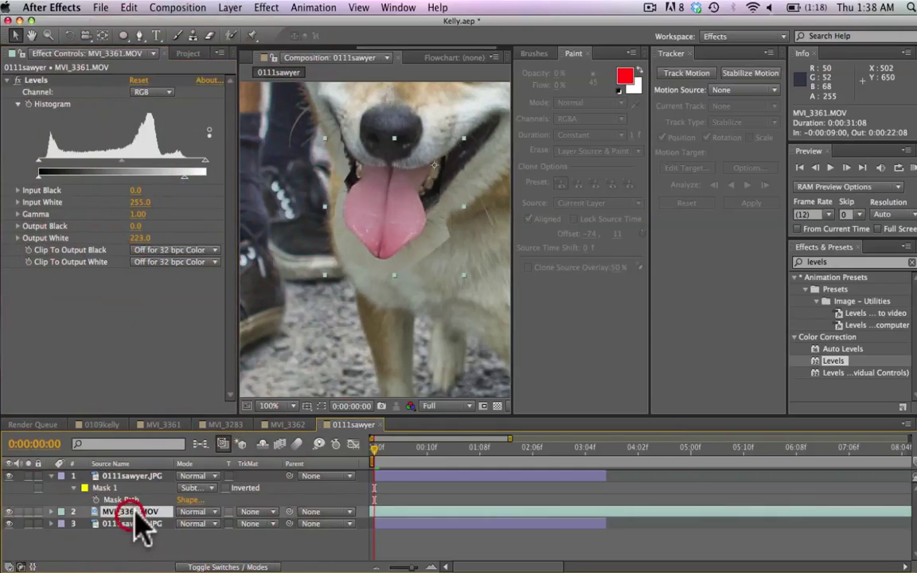
left_click(317, 406)
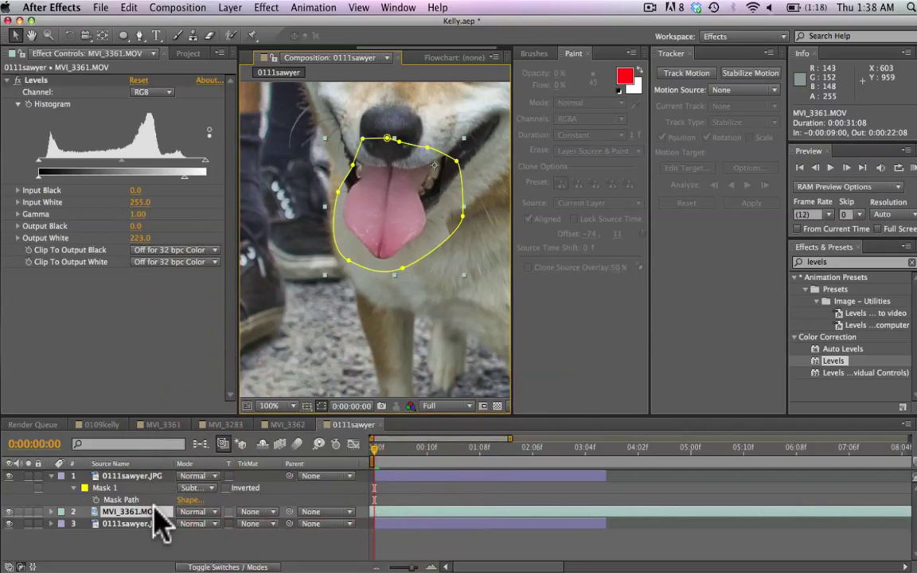
key("m")
key("m")
scroll(142, 549, "down", 1)
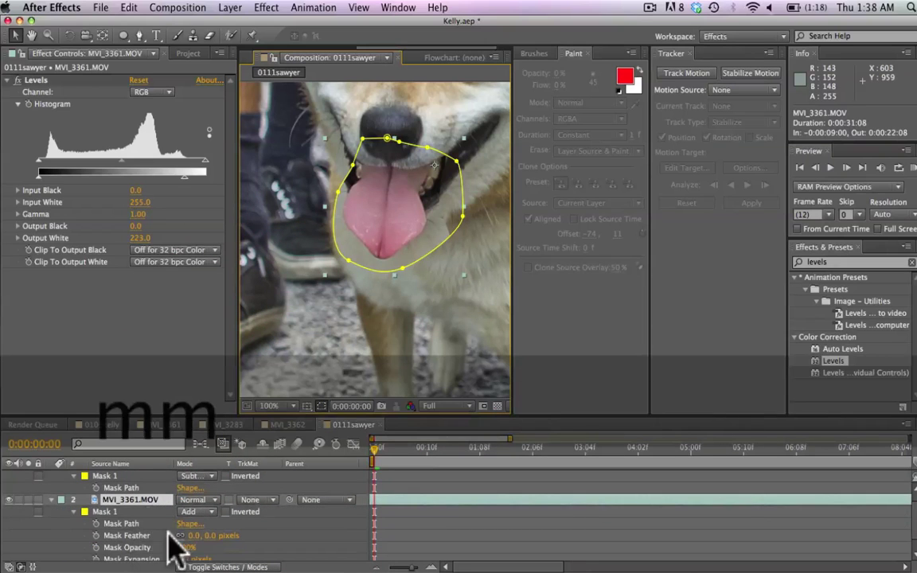
left_click_drag(198, 535, 210, 534)
left_click(448, 519)
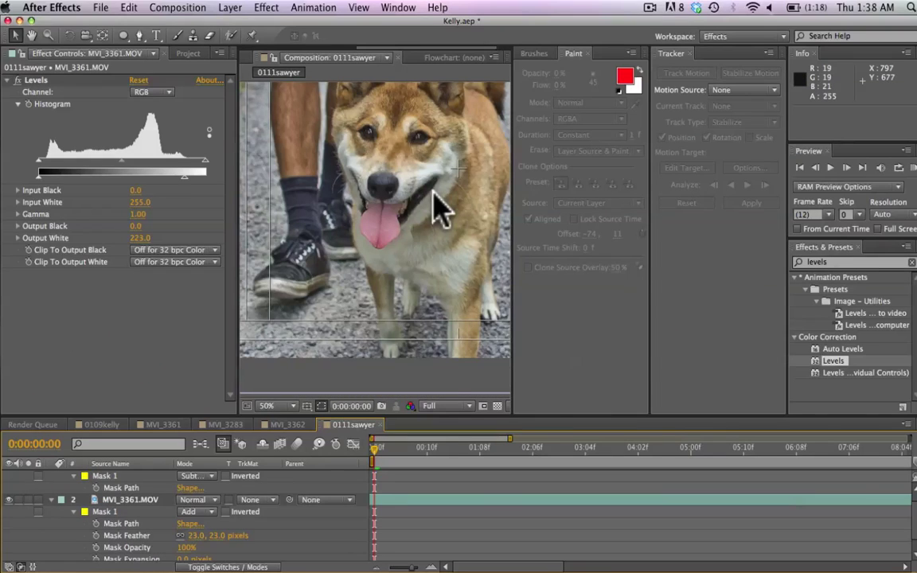
scroll(442, 208, "up", 2)
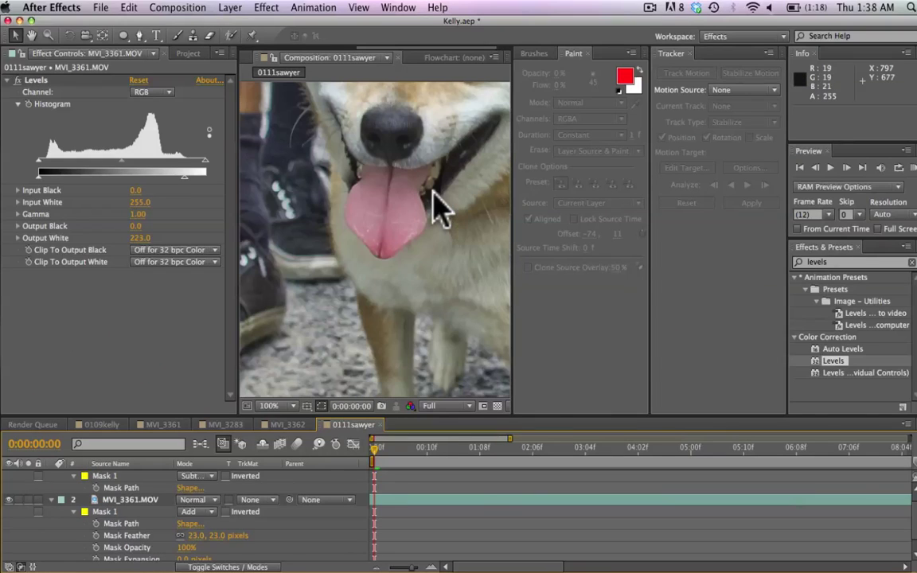
Step: Nudge the video layer to position 803, 620 so the mouth sits under the nose
left_click(125, 503)
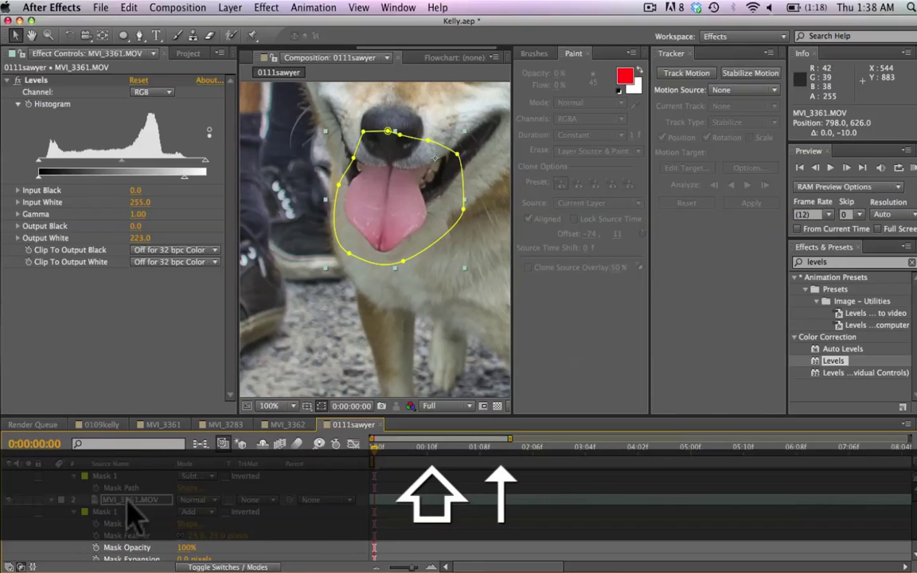
key("shift+Up")
key("Down")
key("Down")
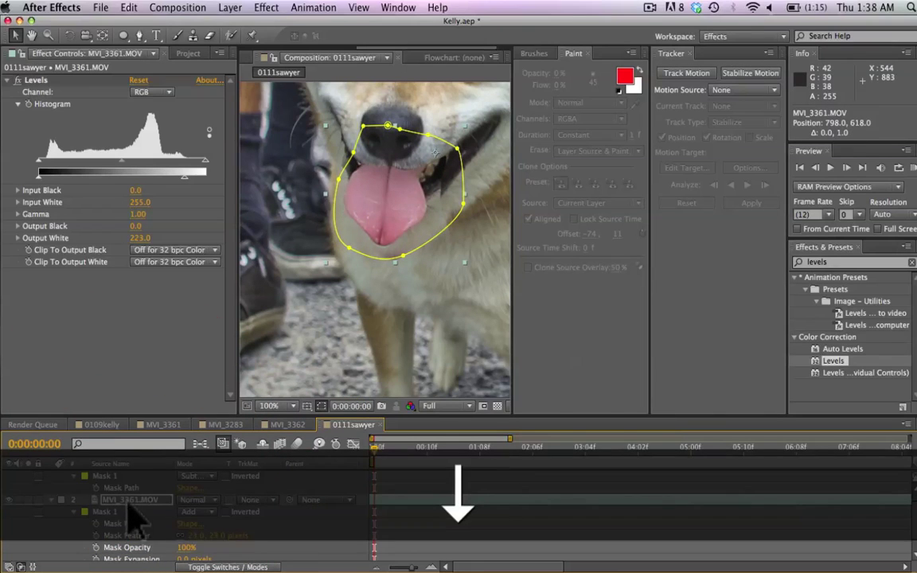
key("Down")
key("Down")
key("Right")
key("Right")
key("Right")
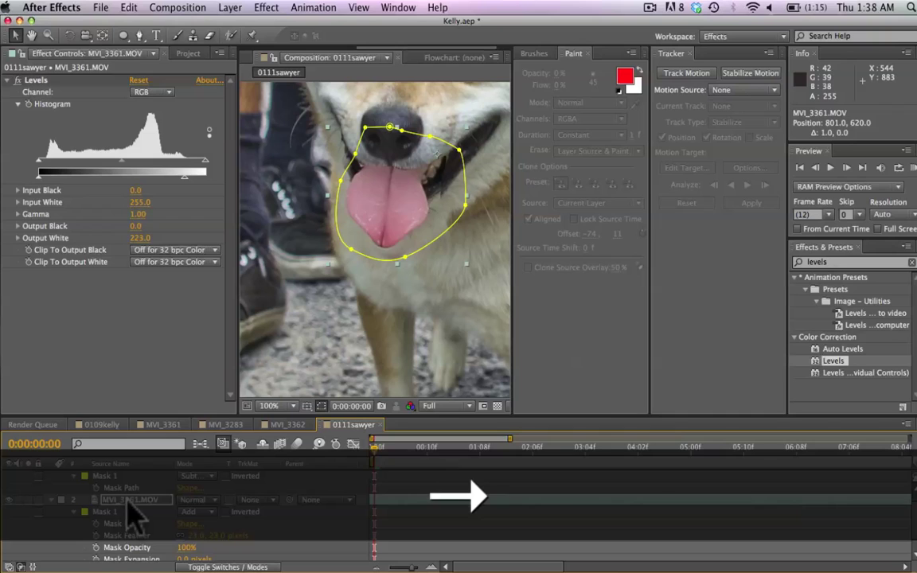
key("Right")
key("Right")
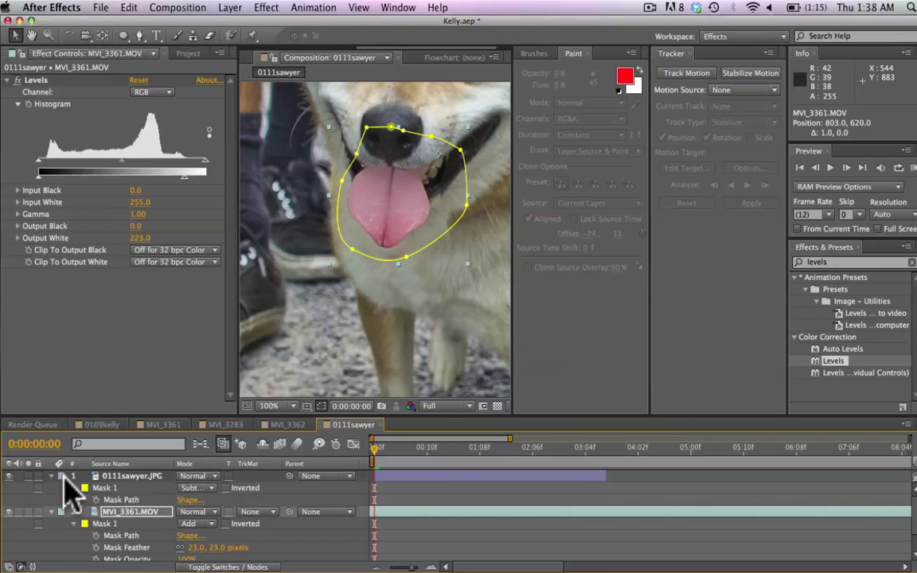
Step: Drag the top 0111sawyer.JPG mask vertices up and right toward the right mouth corner
left_click(51, 476)
left_click(51, 487)
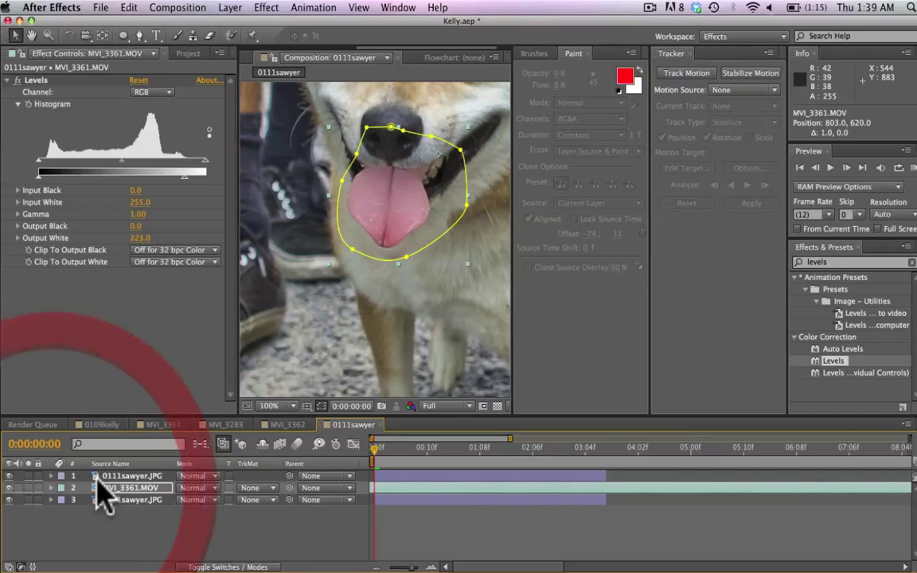
left_click(115, 477)
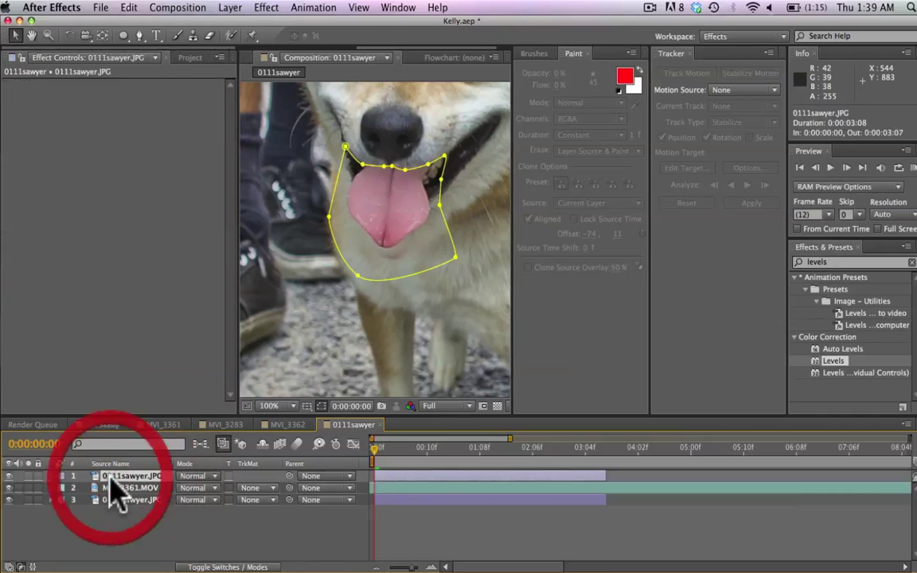
left_click(443, 182)
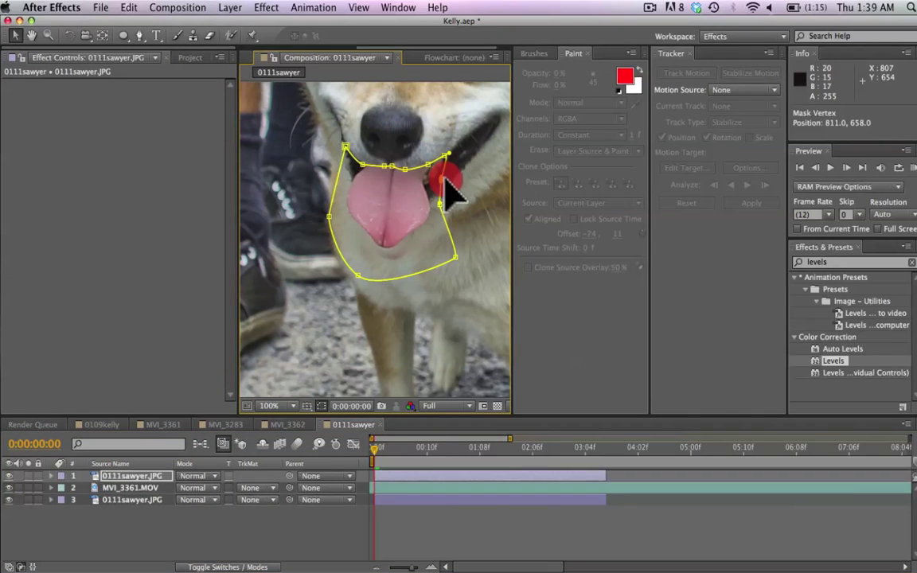
mouse_move(451, 183)
left_mouse_down()
mouse_move(463, 186)
mouse_move(485, 138)
left_mouse_up()
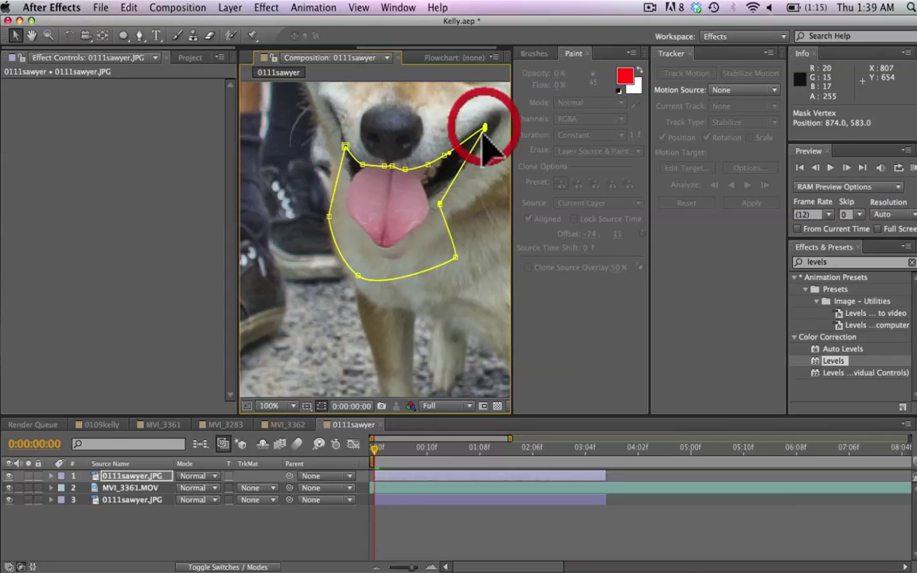
left_click(442, 199)
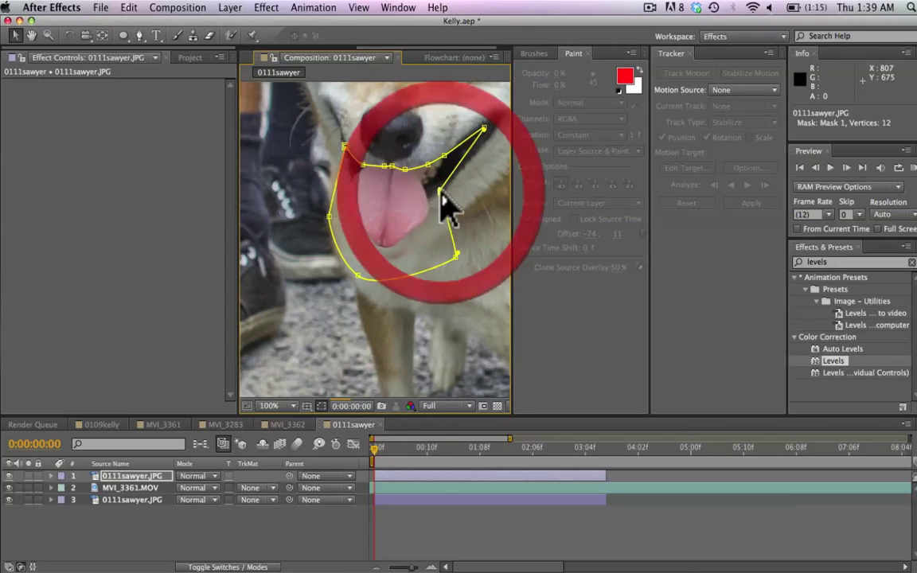
mouse_move(441, 196)
left_mouse_down()
mouse_move(452, 192)
mouse_move(451, 177)
mouse_move(440, 193)
mouse_move(448, 177)
mouse_move(450, 185)
left_mouse_up()
left_click(322, 515)
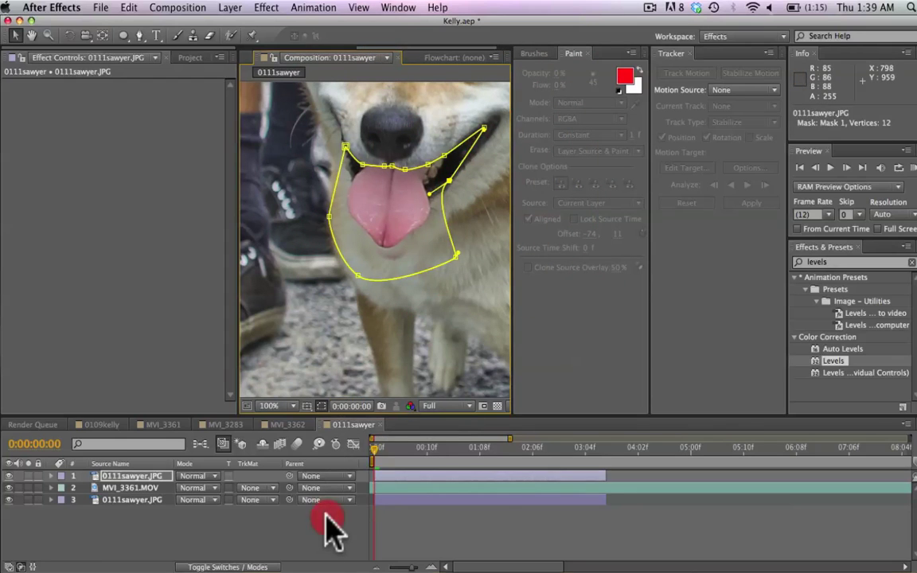
Step: Zoom the timeline to frame level and run a full-screen RAM Preview of the composite
scroll(450, 147, "down", 4)
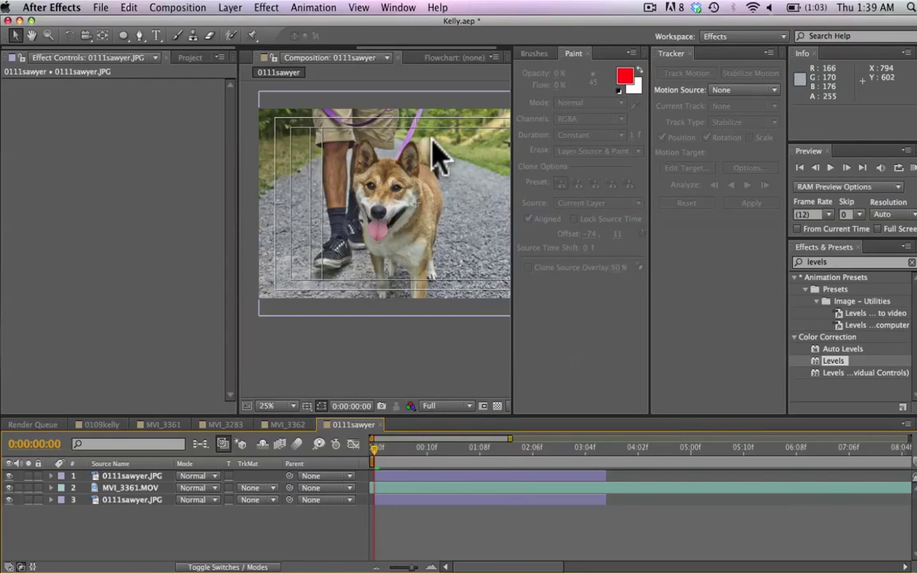
scroll(434, 154, "down", 1)
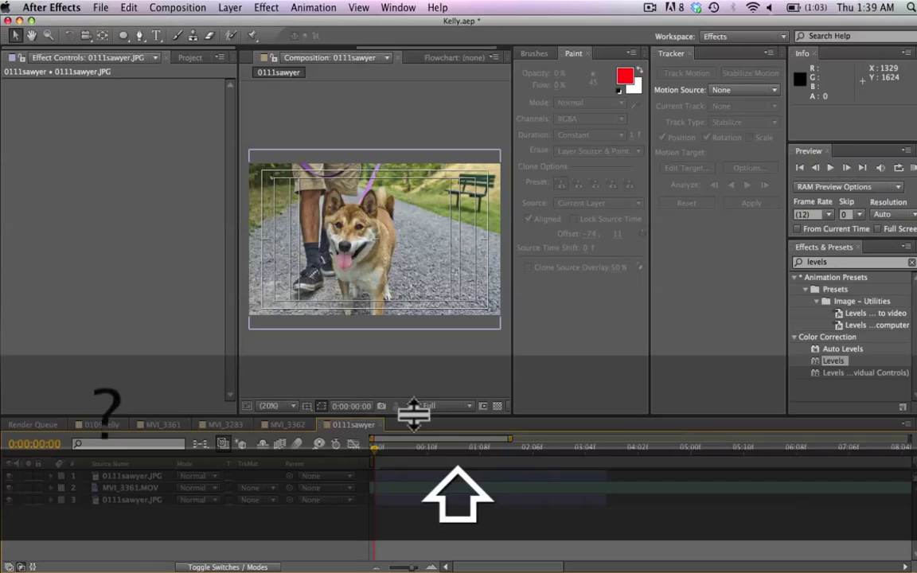
left_click_drag(512, 437, 431, 511)
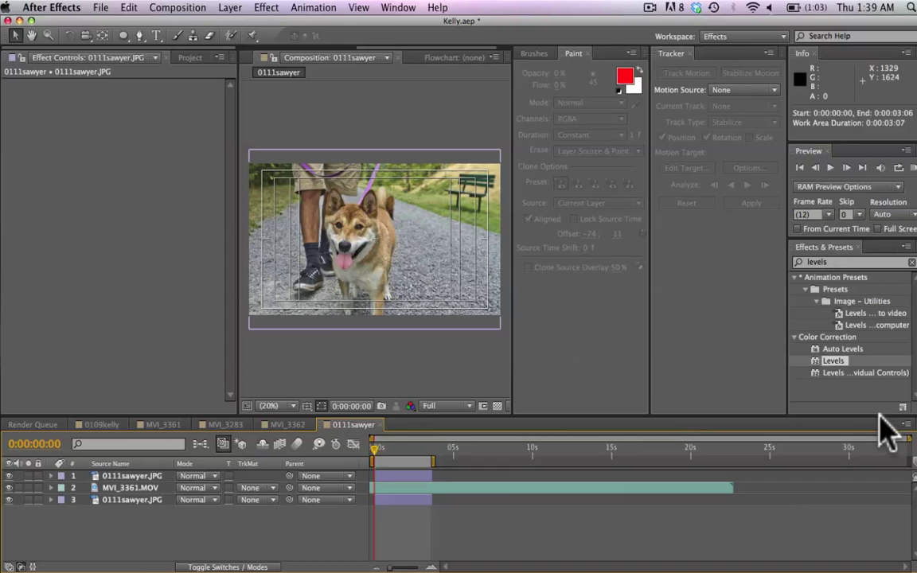
left_click_drag(902, 436, 480, 439)
left_click(898, 167)
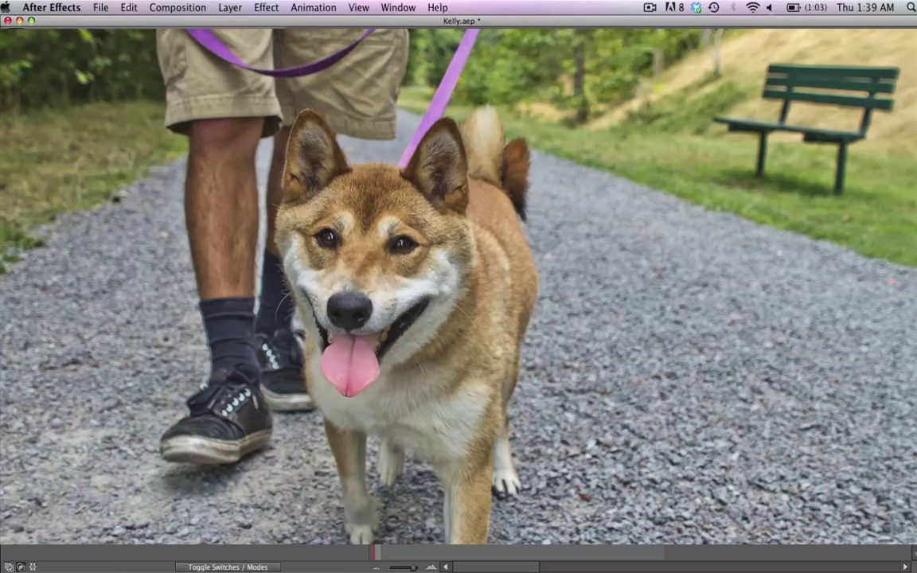
key("space")
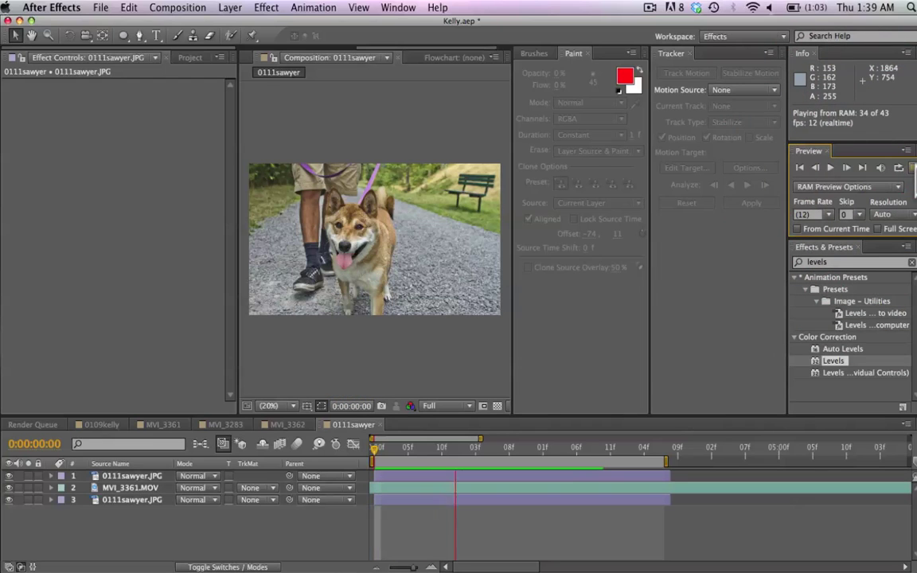
Step: Scrub the opening mouth frames and end the work area at frame 8, spanning 9 frames
key("period")
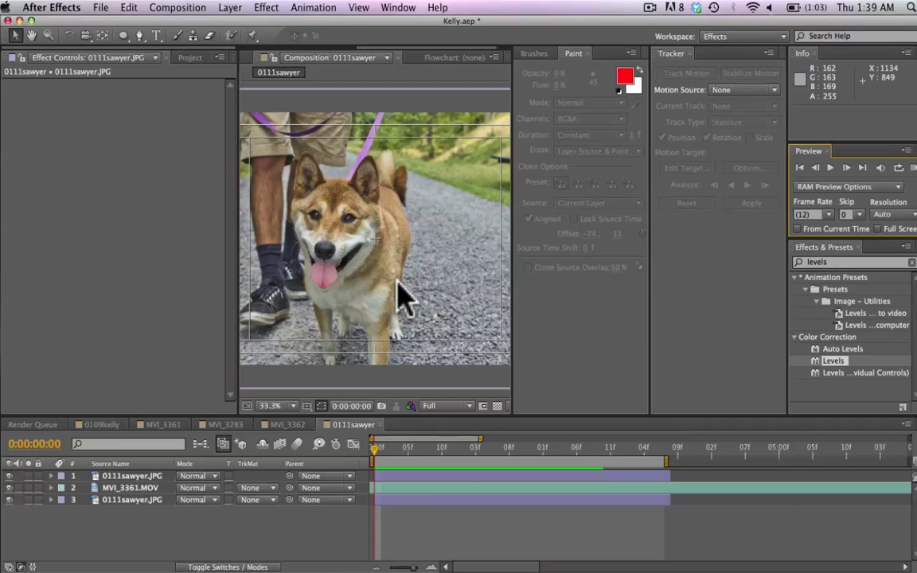
key("h")
left_click(355, 259)
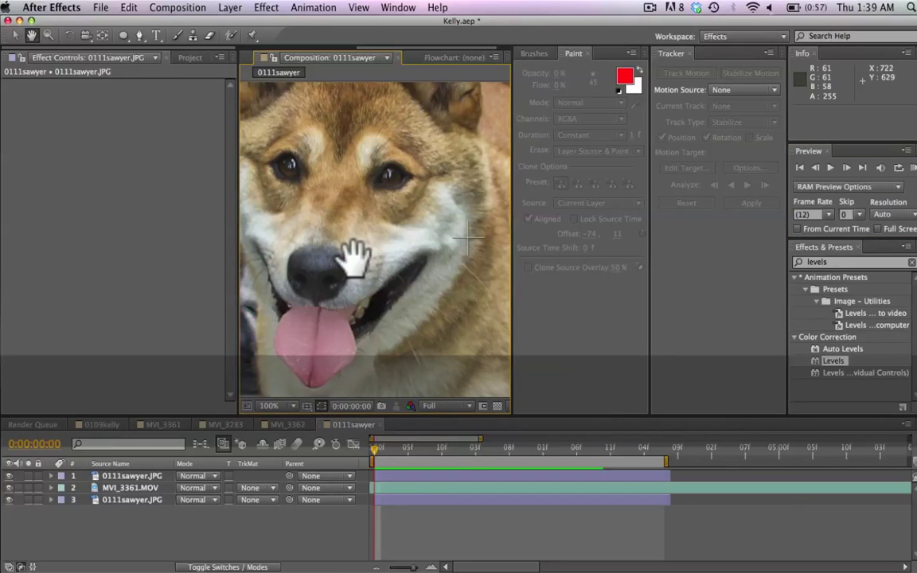
key("v")
key("m")
key("m")
left_click(374, 458)
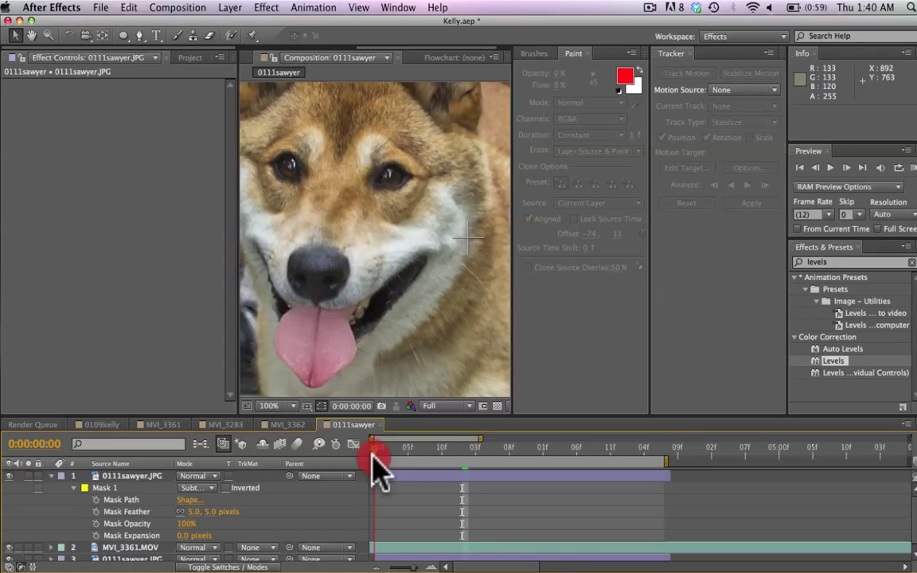
mouse_move(373, 459)
left_mouse_down()
mouse_move(401, 453)
mouse_move(371, 459)
mouse_move(387, 452)
mouse_move(364, 452)
mouse_move(380, 453)
left_mouse_up()
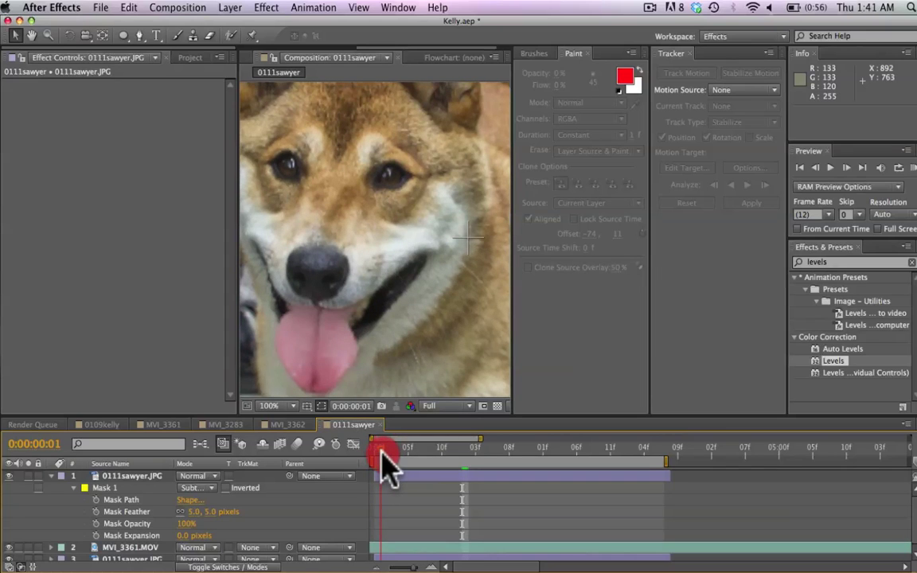
mouse_move(381, 449)
left_mouse_down()
mouse_move(380, 464)
mouse_move(387, 450)
mouse_move(434, 454)
left_mouse_up()
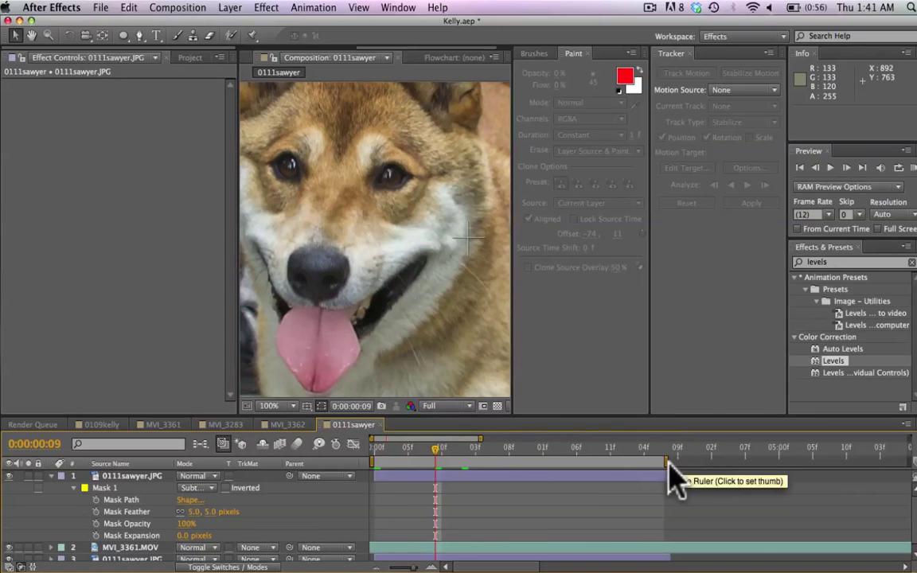
left_click_drag(665, 462, 436, 483)
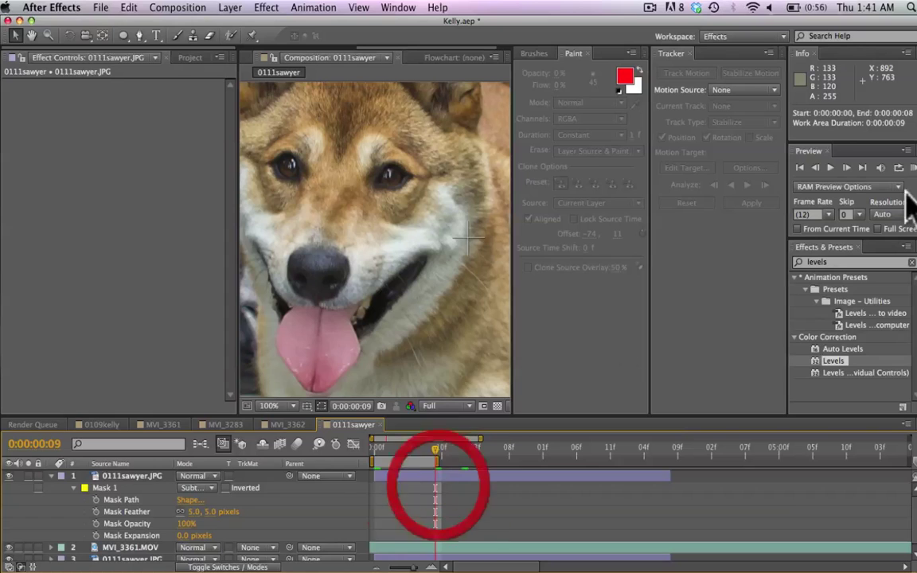
Step: Play the 9-frame work area as a full-screen RAM Preview at 12 fps, then stop it
left_click(913, 169)
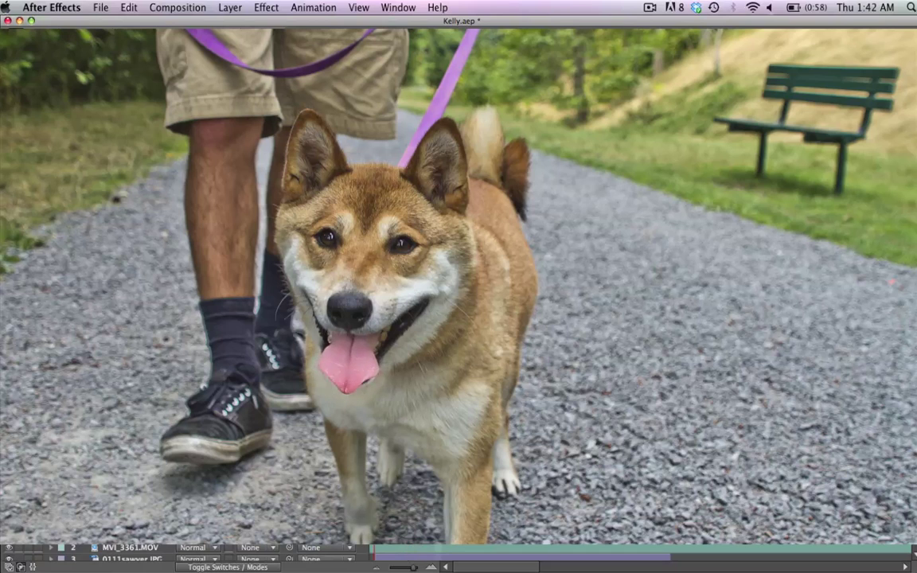
key("space")
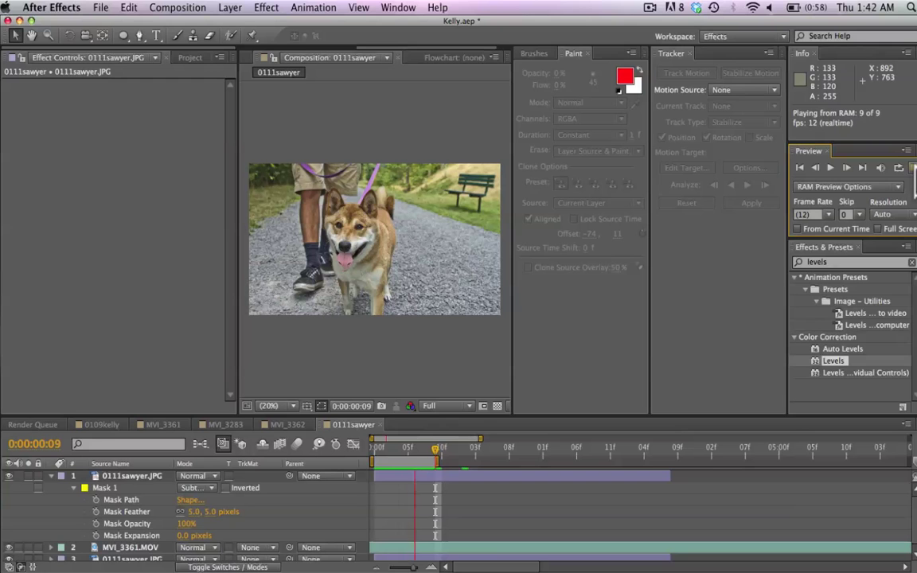